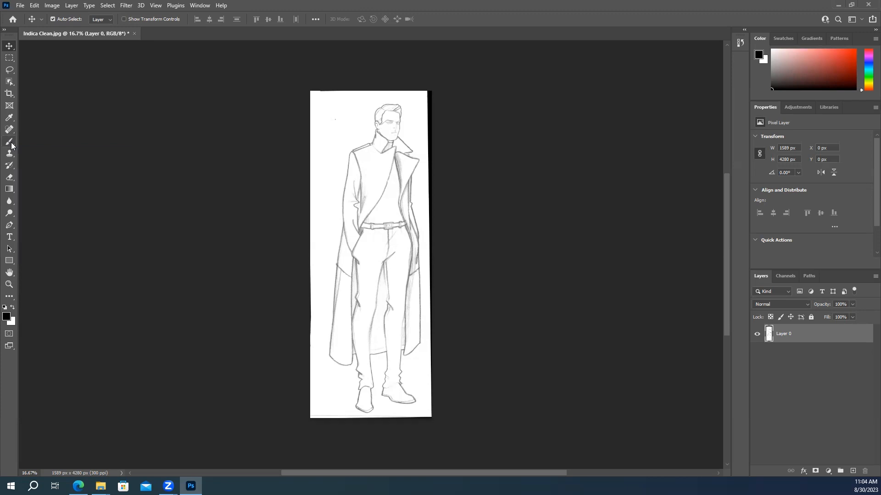
Step: Activate the Brush tool and adjust the brush size to 100 px
click(9, 142)
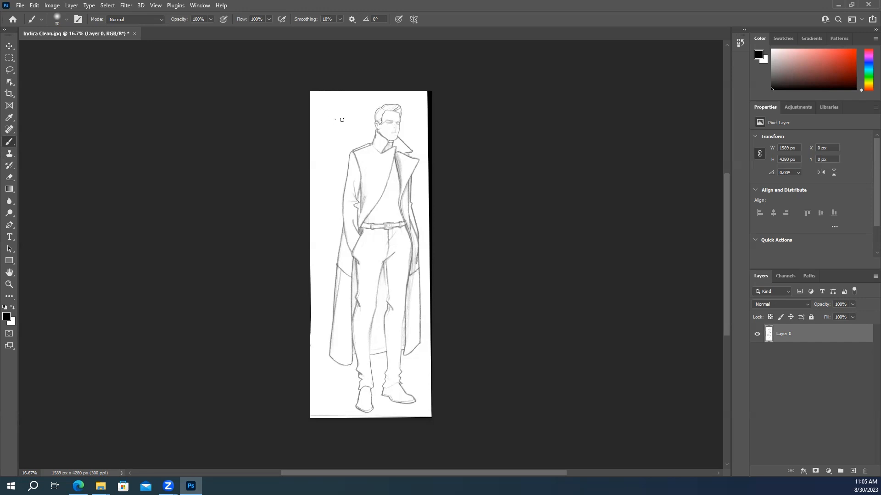
key(bracketright)
key(bracketright)
key(bracketright)
key(bracketright)
key(bracketright)
key(bracketright)
key(bracketright)
key(bracketright)
key(bracketright)
key(bracketright)
key(bracketright)
key(bracketleft)
key(bracketleft)
key(bracketleft)
key(bracketleft)
key(bracketleft)
key(bracketleft)
key(bracketleft)
key(bracketleft)
key(bracketleft)
key(bracketleft)
key(bracketright)
key(bracketright)
key(bracketright)
key(bracketleft)
key(bracketleft)
key(bracketleft)
Step: Choose the Soft Round brush from General Brushes and paint a long wavy black stroke down the figure's left side
click(65, 20)
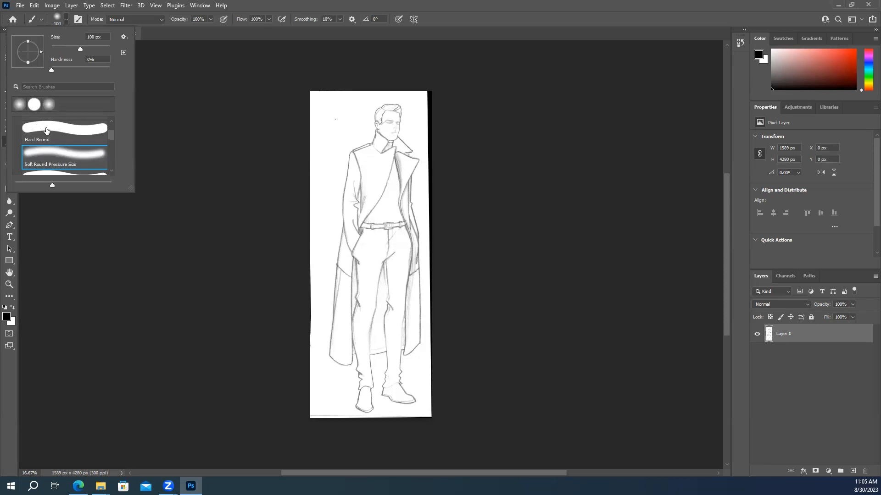
mouse_move(110, 138)
mouse_down()
mouse_move(118, 140)
mouse_move(109, 124)
mouse_up()
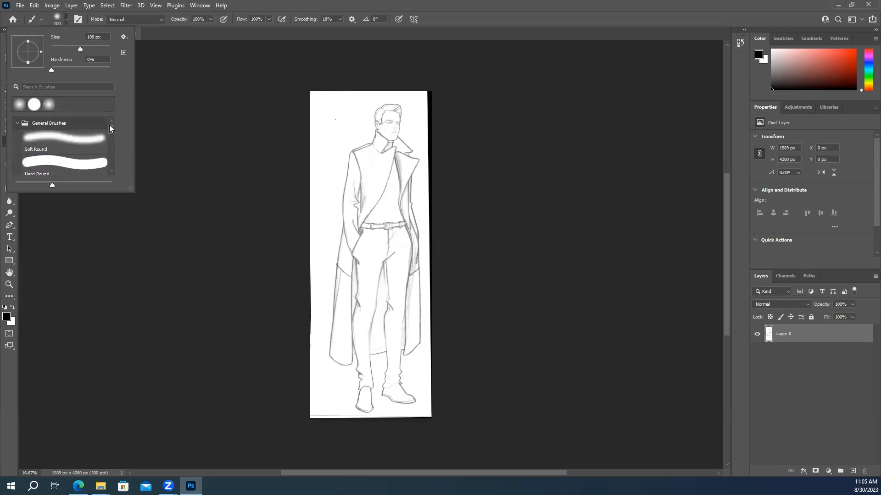
click(15, 124)
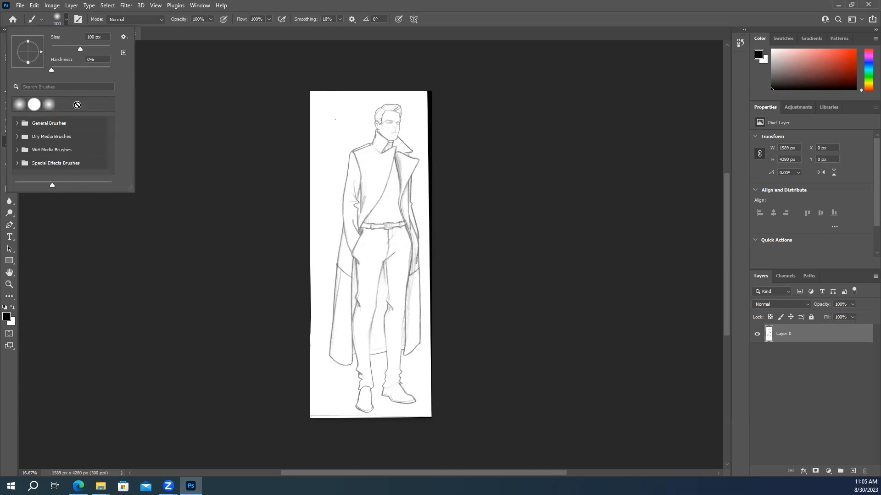
click(15, 123)
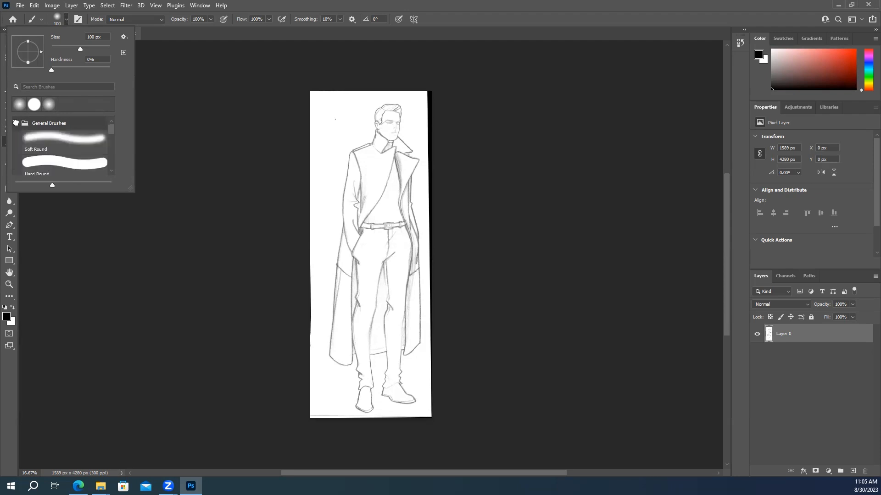
click(65, 139)
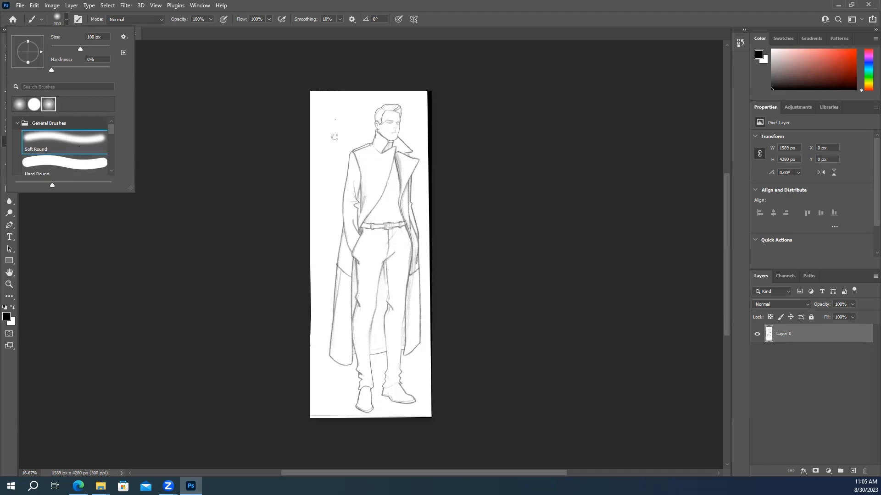
click(348, 111)
mouse_move(351, 111)
mouse_down()
mouse_move(335, 144)
mouse_move(354, 177)
mouse_move(338, 241)
mouse_move(365, 294)
mouse_move(344, 352)
mouse_up()
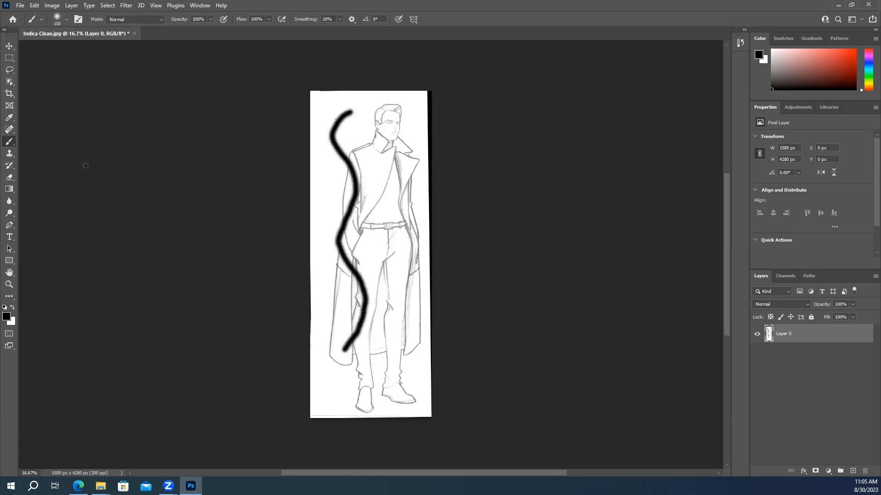
Step: Choose the Hard Round brush and paint a long wavy black stroke down the middle of the figure
click(63, 19)
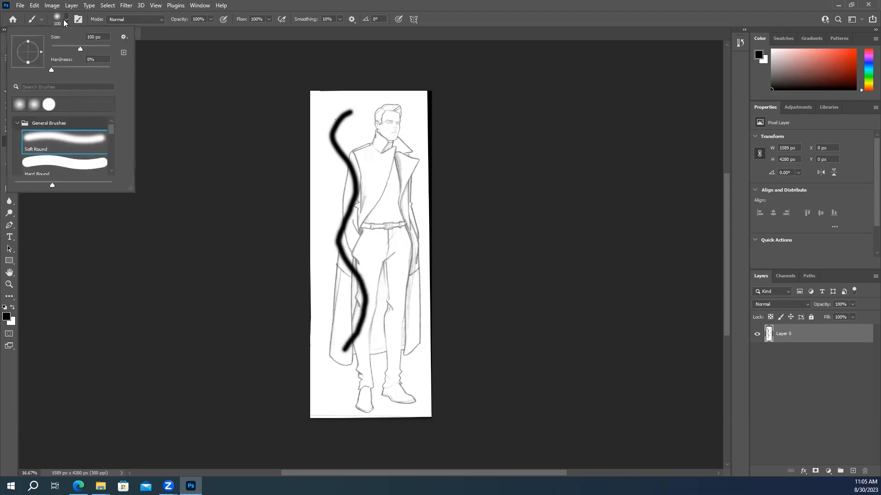
click(65, 164)
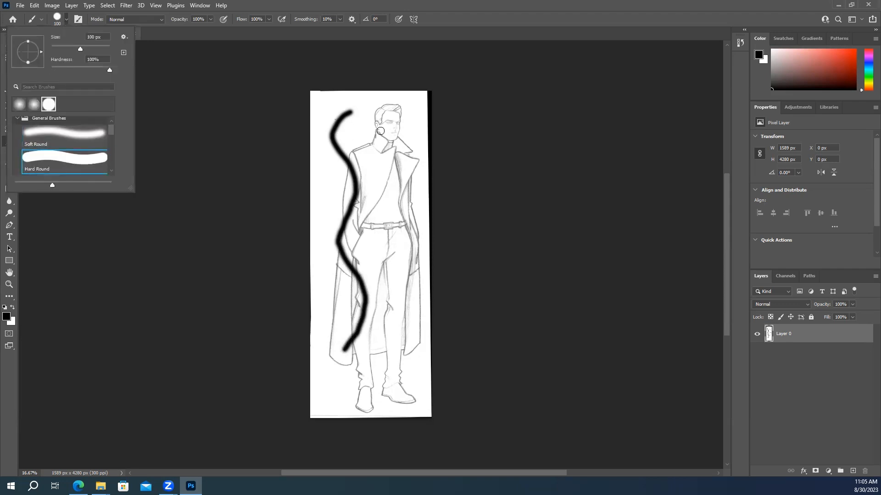
mouse_move(389, 108)
mouse_down()
mouse_move(372, 145)
mouse_move(387, 213)
mouse_move(372, 261)
mouse_up()
mouse_move(387, 305)
mouse_down()
mouse_move(385, 337)
mouse_move(374, 352)
mouse_up()
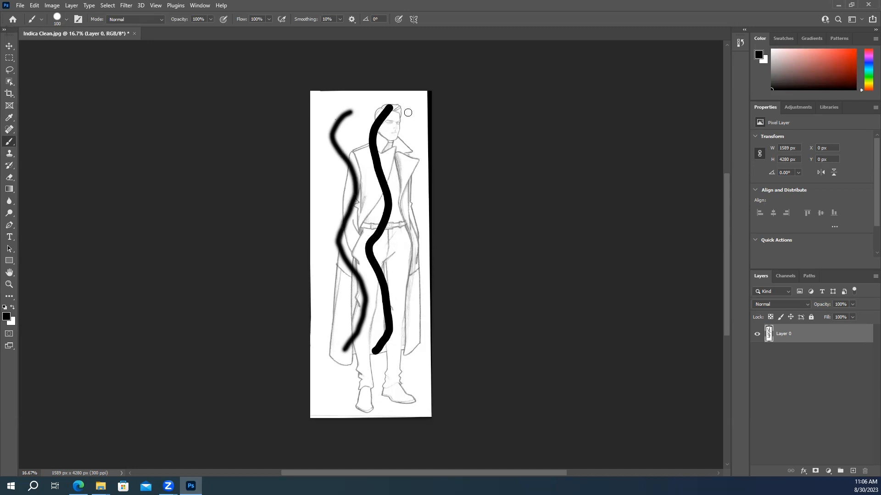
Step: Set the brush size to 29 px and scribble a thin zigzag stroke beside the figure's head
click(41, 19)
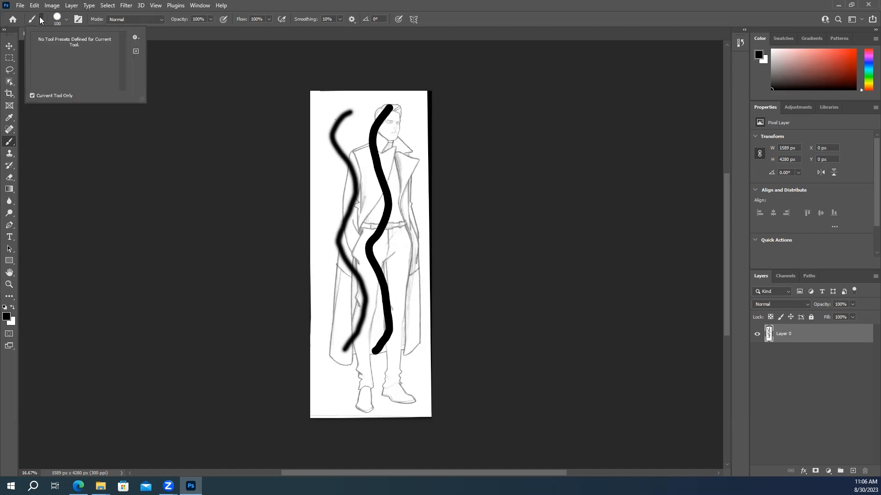
click(66, 19)
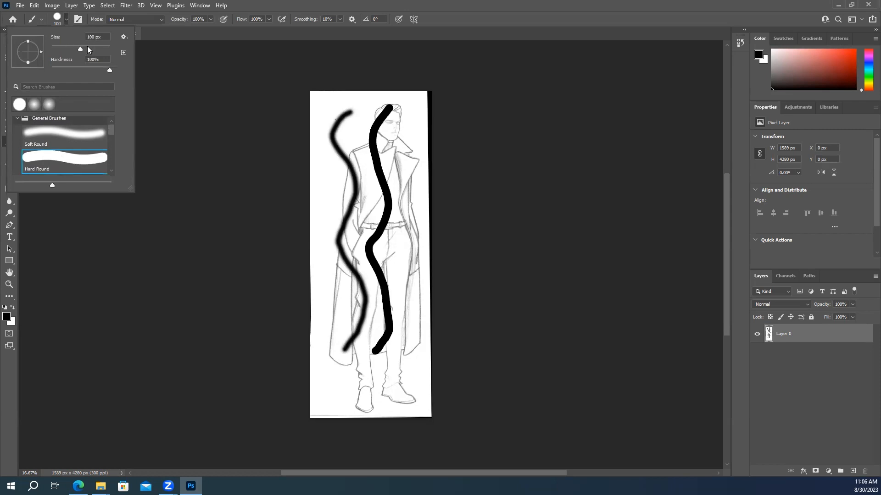
drag(69, 51, 60, 49)
mouse_move(356, 101)
mouse_down()
mouse_move(330, 116)
mouse_move(341, 130)
mouse_move(332, 145)
mouse_move(380, 154)
mouse_up()
Step: Lower the brush hardness to 17% and paint a thin wavy stroke down the coat's right side
click(66, 19)
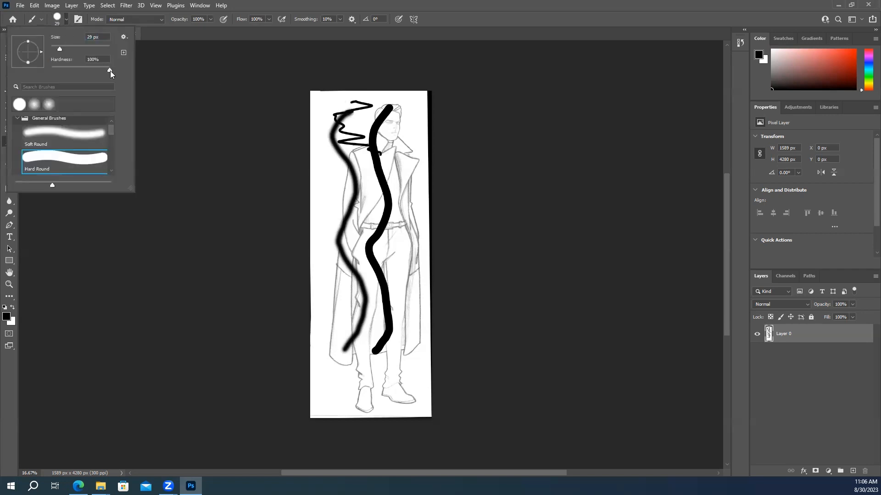
drag(109, 70, 76, 69)
key(Escape)
mouse_move(402, 138)
mouse_down()
mouse_move(386, 147)
mouse_move(409, 162)
mouse_move(423, 245)
mouse_up()
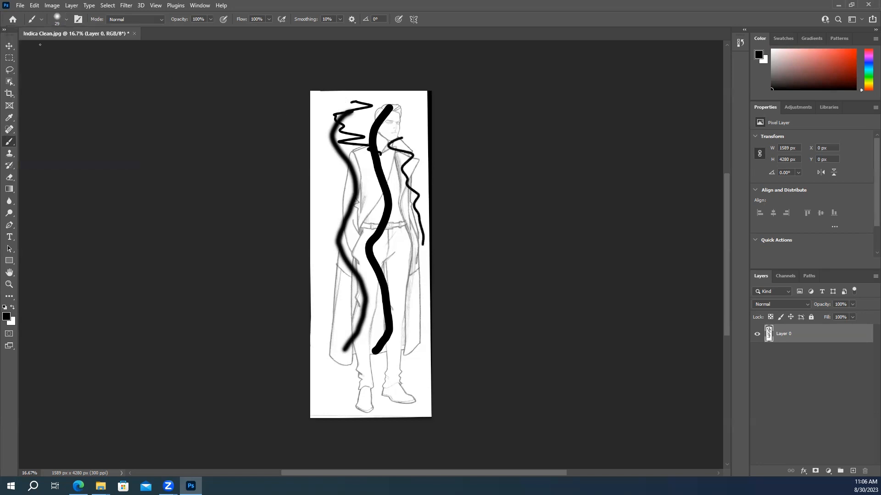
Step: Set the brush size to 95 px and paint a thick curved stroke from the face down past the belt
click(66, 20)
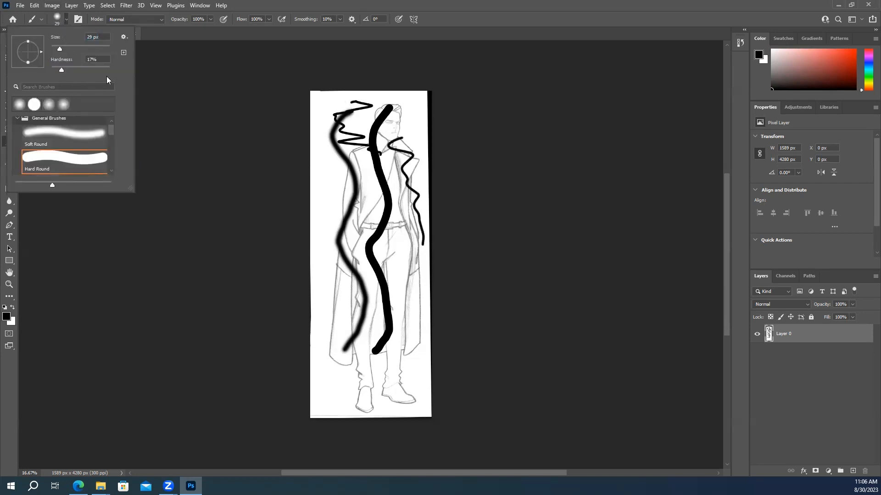
drag(59, 49, 76, 48)
mouse_move(403, 118)
mouse_down()
mouse_move(400, 170)
mouse_move(415, 207)
mouse_move(398, 278)
mouse_up()
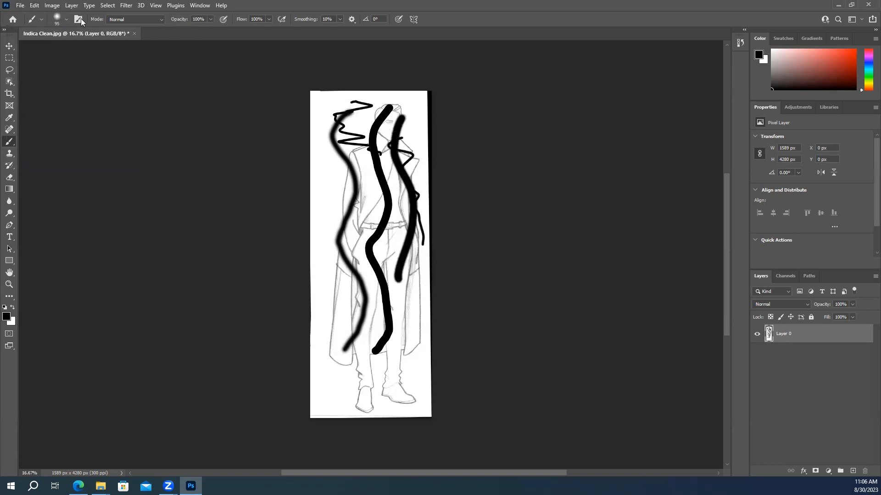
Step: Rotate the brush tip angle to -28° and show the list of brush blending modes
click(66, 19)
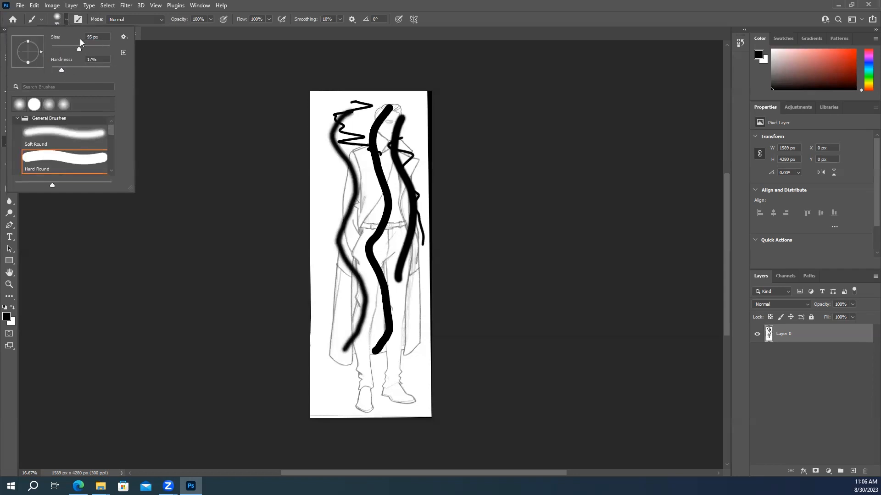
mouse_move(41, 51)
mouse_down()
mouse_move(36, 63)
mouse_move(43, 62)
mouse_up()
click(67, 20)
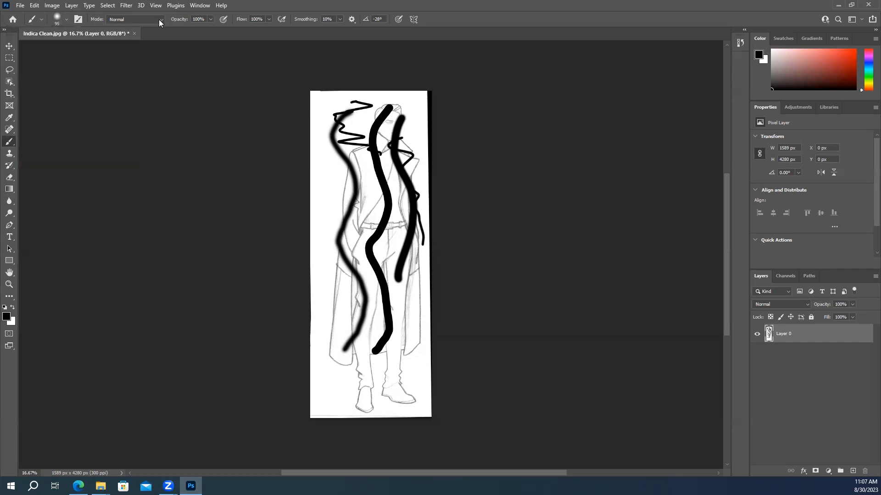
click(160, 20)
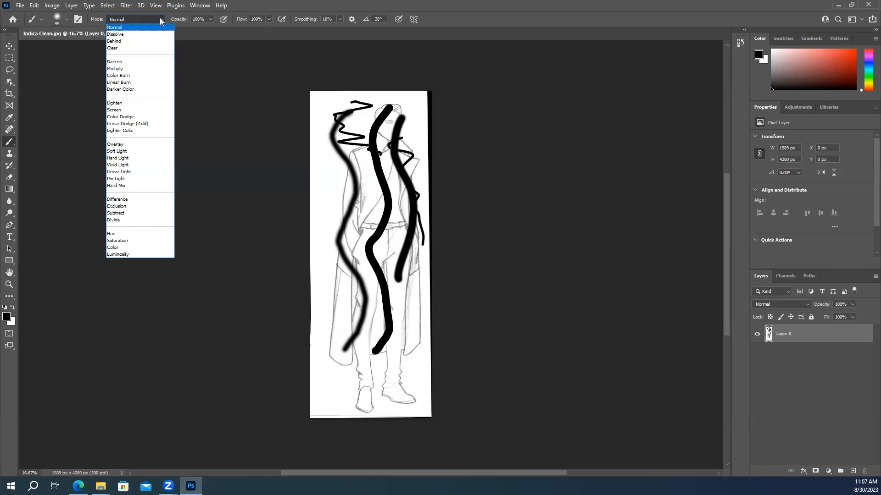
Step: Set the brush opacity to 21% and paint a faint wavy stroke along the sketch's left edge
click(209, 19)
click(210, 19)
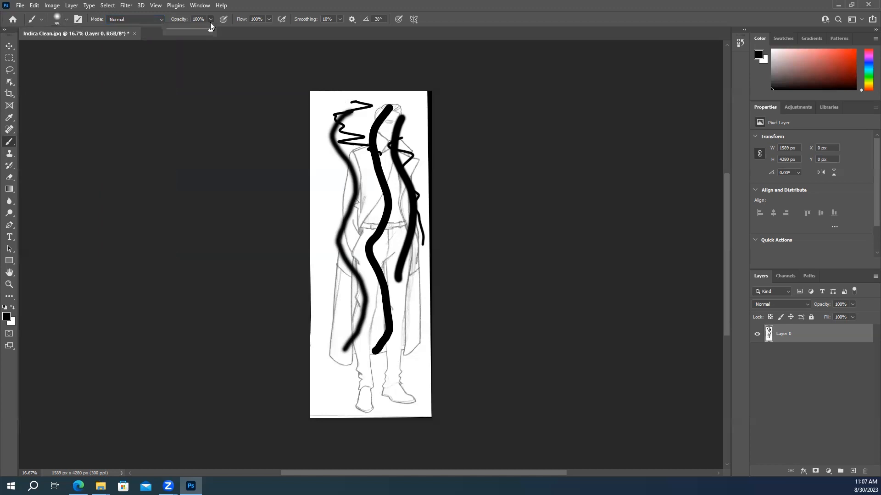
drag(177, 37, 177, 36)
mouse_move(318, 153)
mouse_down()
mouse_move(338, 149)
mouse_move(317, 165)
mouse_move(328, 208)
mouse_move(323, 224)
mouse_move(330, 217)
mouse_move(319, 230)
mouse_move(341, 230)
mouse_move(330, 234)
mouse_move(339, 252)
mouse_move(330, 276)
mouse_move(338, 315)
mouse_up()
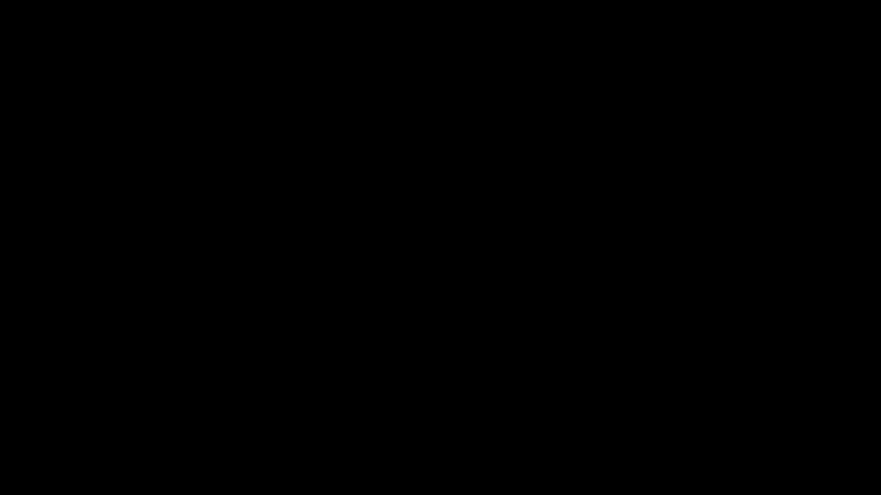
Step: Set the brush flow to 39% and dab a faint spot in the sketch's upper-left area
click(268, 19)
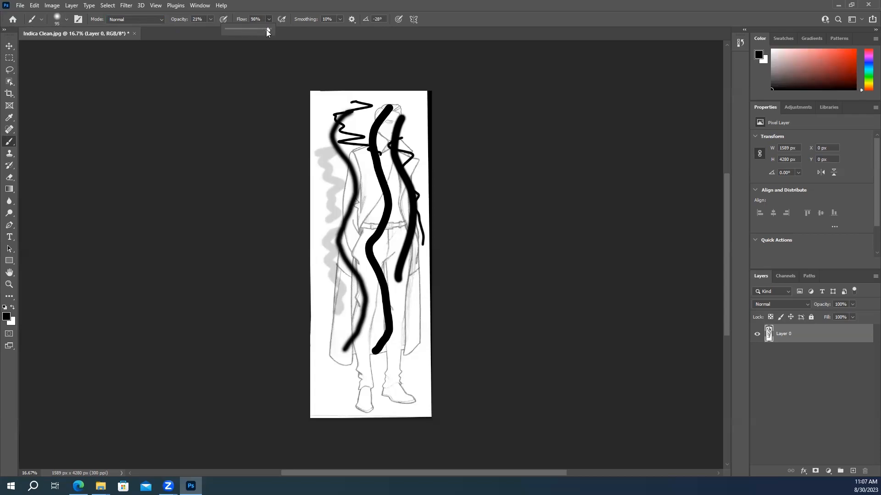
drag(247, 29, 243, 30)
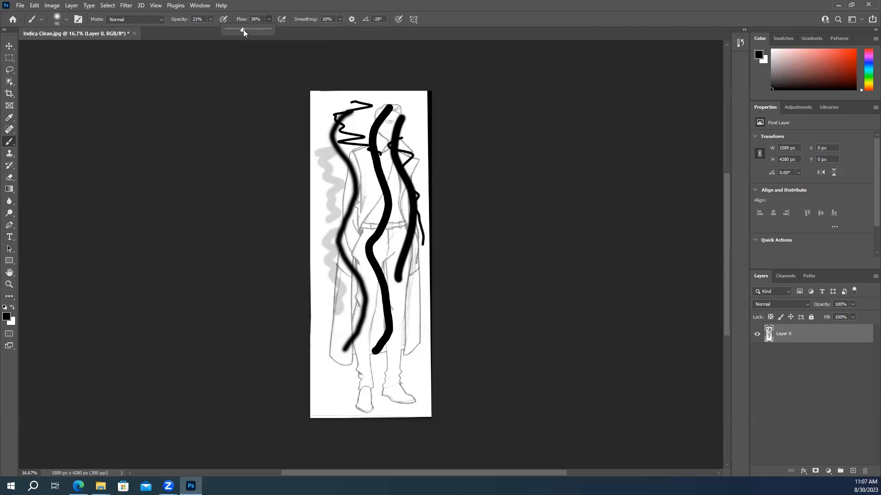
click(329, 110)
click(329, 110)
Step: Set the brush opacity to 100% and flow to 21%, and scribble a zigzag at the coat's lower left
click(210, 20)
drag(208, 29, 254, 31)
click(269, 19)
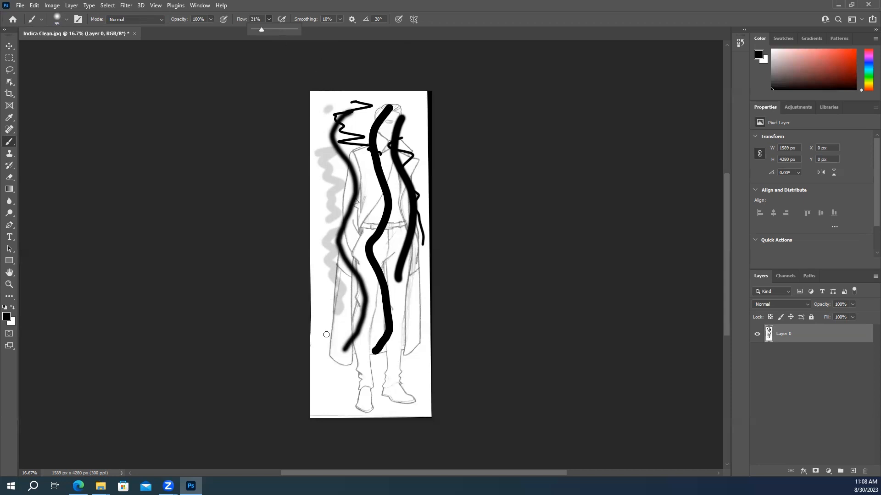
mouse_move(318, 331)
mouse_down()
mouse_move(342, 331)
mouse_move(323, 347)
mouse_move(348, 371)
mouse_move(330, 384)
mouse_up()
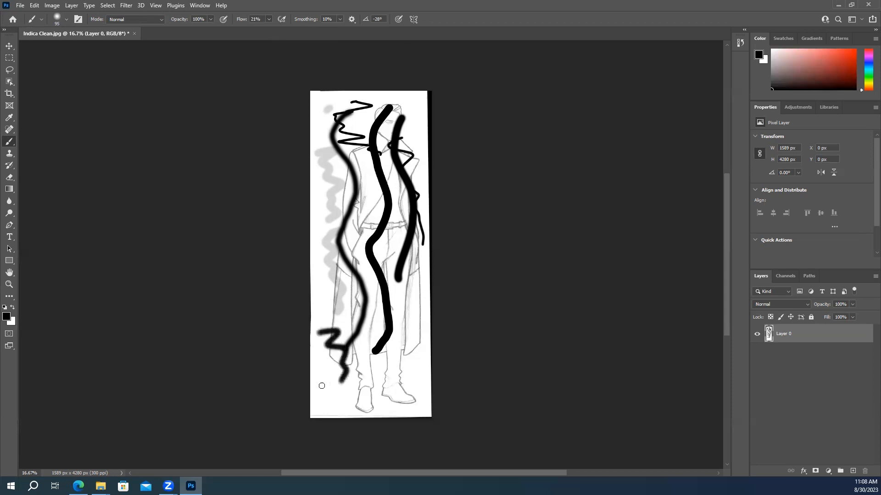
Step: Set the brush flow to 8% and scribble along the right edge, over the feet and repeatedly across the coat's lower left
click(269, 19)
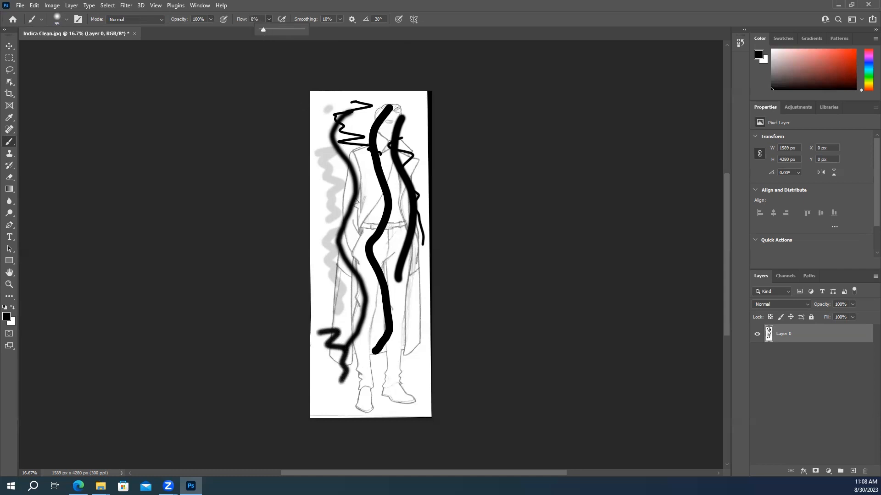
mouse_move(411, 119)
mouse_down()
mouse_move(422, 156)
mouse_move(423, 229)
mouse_up()
mouse_move(397, 306)
mouse_down()
mouse_move(422, 295)
mouse_move(409, 321)
mouse_move(432, 323)
mouse_move(394, 359)
mouse_move(417, 362)
mouse_move(380, 387)
mouse_move(420, 402)
mouse_move(397, 415)
mouse_up()
mouse_move(366, 377)
mouse_down()
mouse_move(404, 376)
mouse_move(380, 386)
mouse_move(325, 382)
mouse_move(321, 398)
mouse_move(349, 403)
mouse_move(404, 387)
mouse_up()
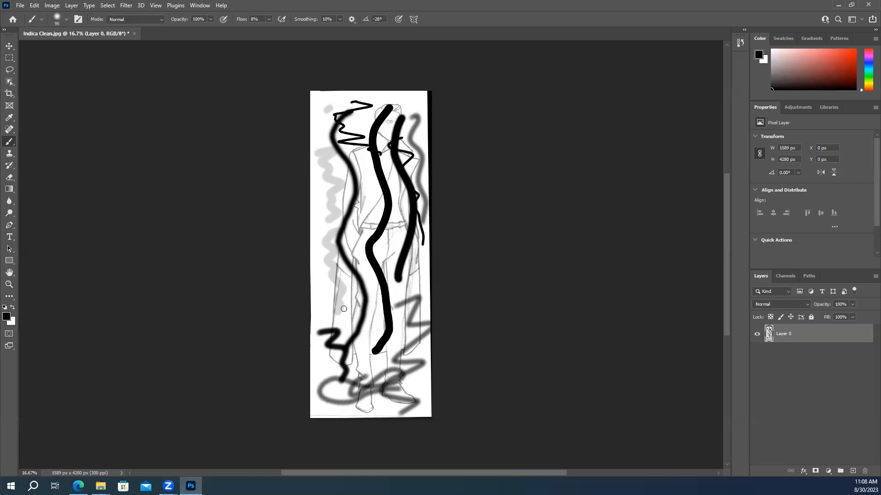
mouse_move(337, 299)
mouse_down()
mouse_move(342, 298)
mouse_move(318, 311)
mouse_move(349, 295)
mouse_move(314, 309)
mouse_move(356, 293)
mouse_move(319, 307)
mouse_move(340, 296)
mouse_up()
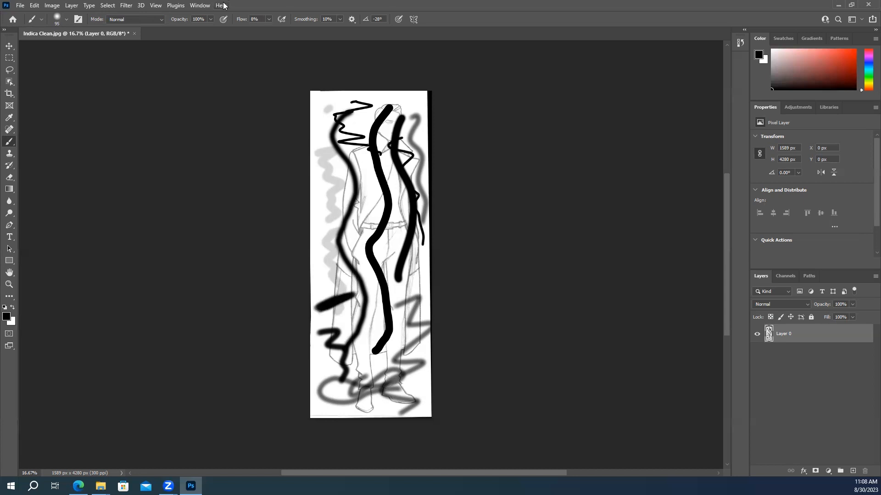
Step: Set the brush flow to 100% and view the paint symmetry options without choosing one
click(268, 19)
drag(305, 40, 308, 39)
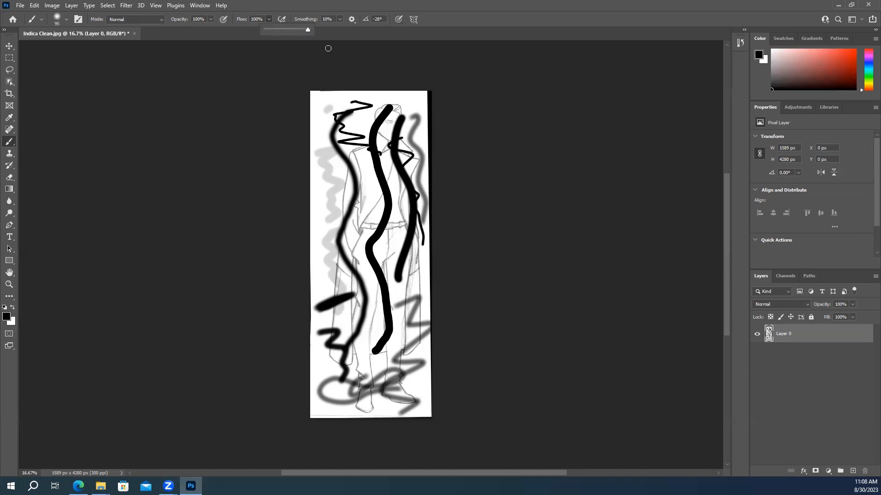
click(412, 19)
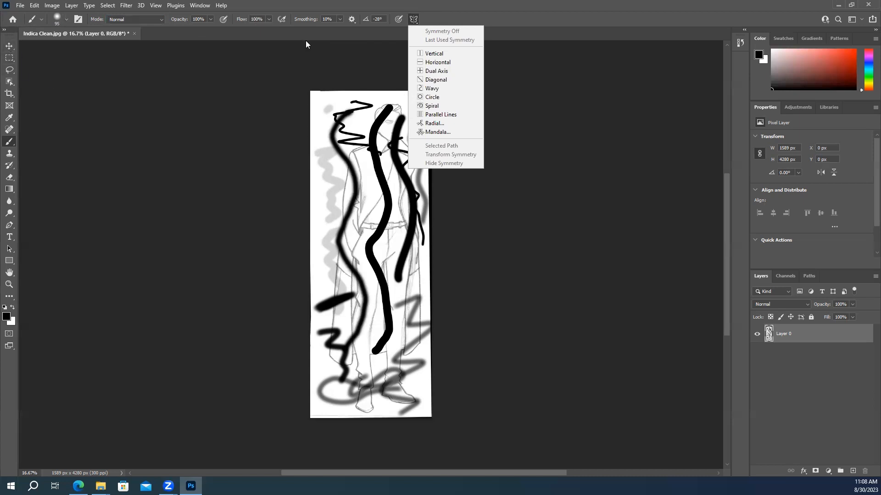
click(386, 33)
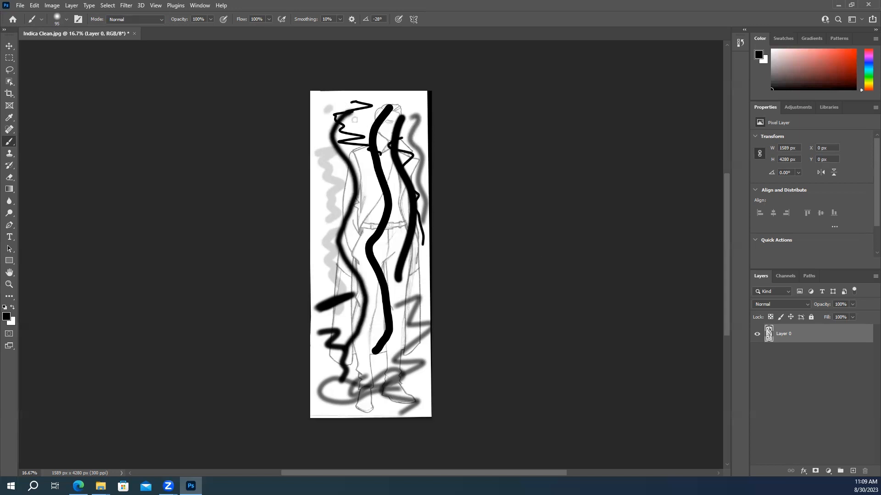
Step: Undo all the test brush strokes back to the clean figure sketch and reselect the Brush tool
click(9, 45)
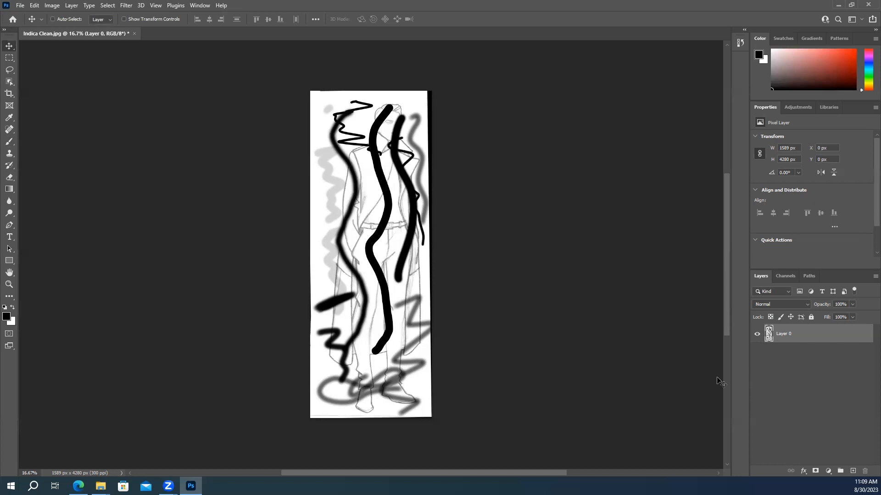
key(ctrl+z)
key(ctrl+z)
key(ctrl+z)
key(ctrl+z)
key(ctrl+z)
key(ctrl+z)
key(ctrl+z)
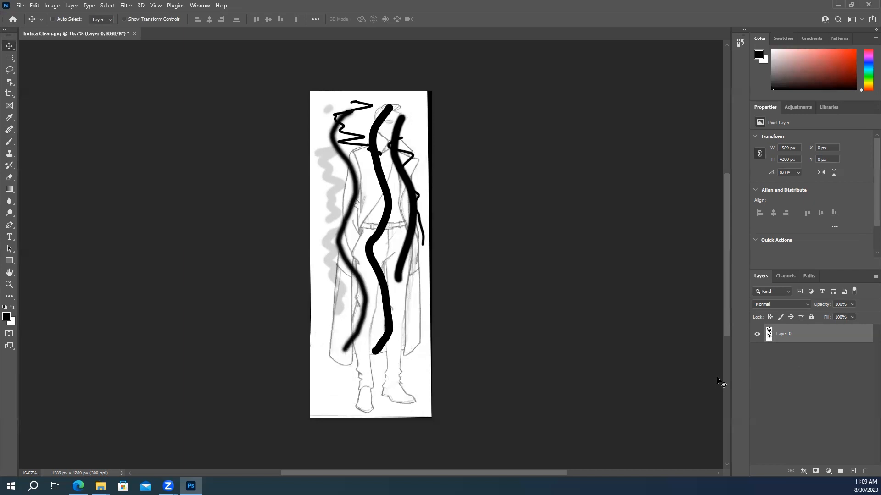
key(ctrl+z)
key(ctrl+z)
key(ctrl+z)
key(ctrl+z)
key(ctrl+z)
key(ctrl+z)
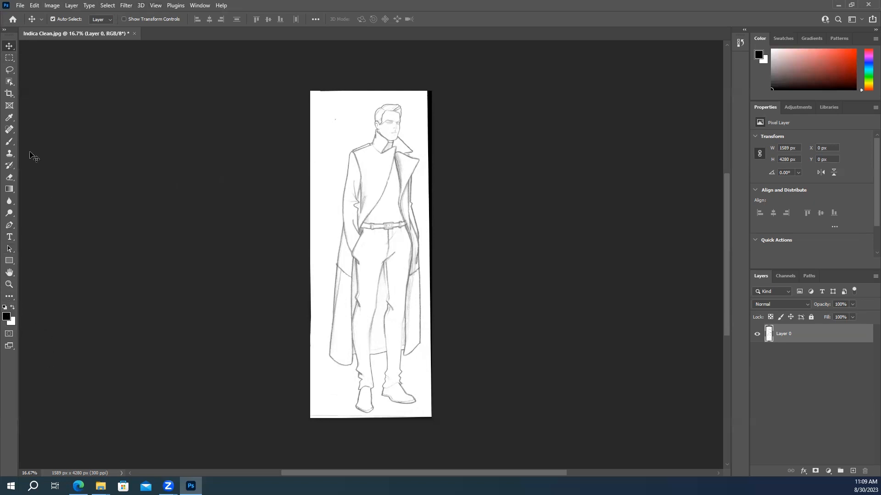
click(9, 142)
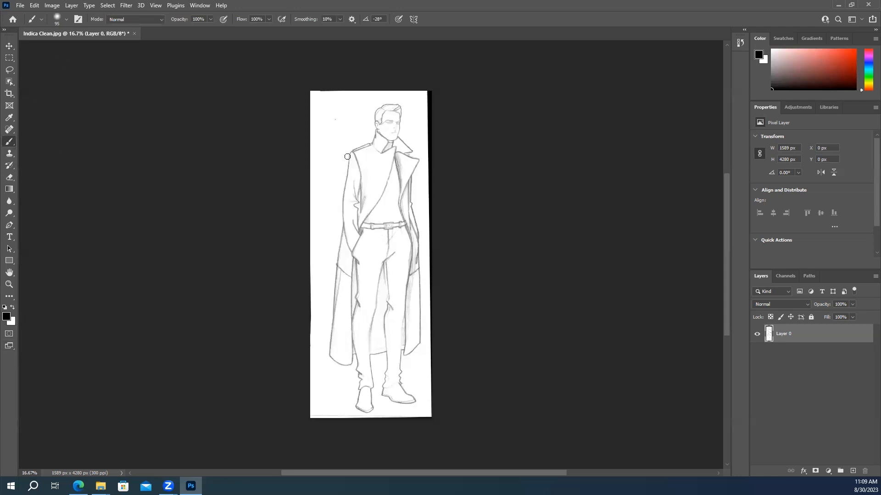
Step: Paint a wavy black stroke beside the coat's left shoulder and set the foreground colour to salmon pink e97878
mouse_move(338, 130)
mouse_down()
mouse_move(362, 128)
mouse_move(338, 139)
mouse_move(329, 161)
mouse_move(352, 211)
mouse_up()
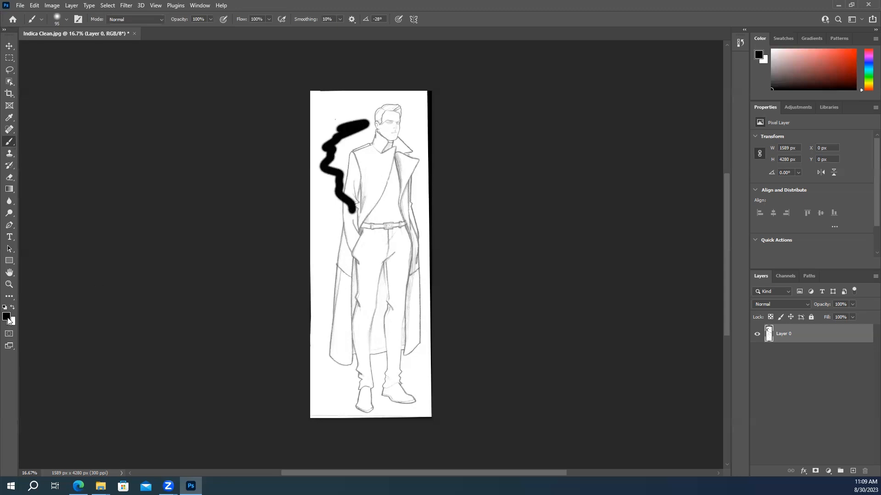
click(6, 317)
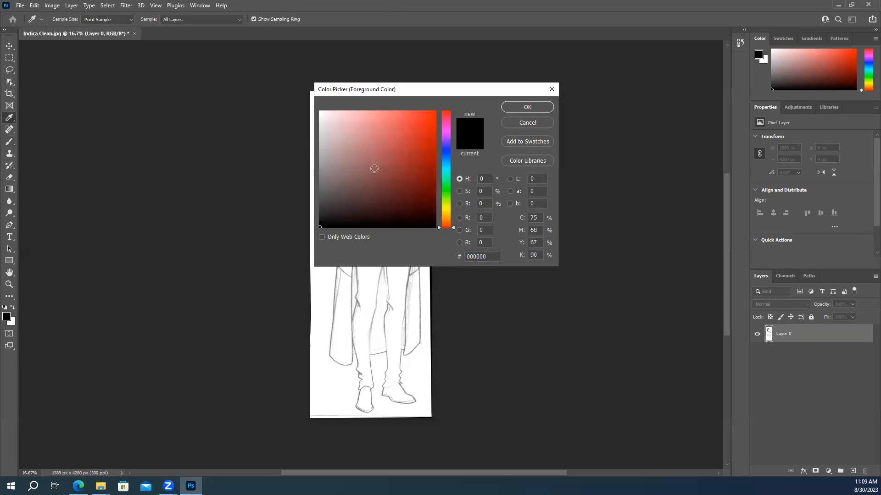
click(386, 115)
click(378, 154)
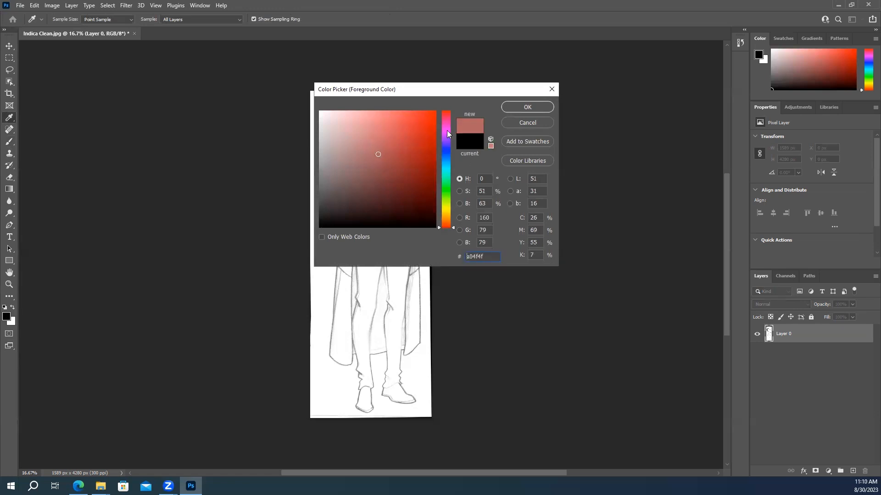
click(417, 123)
click(376, 121)
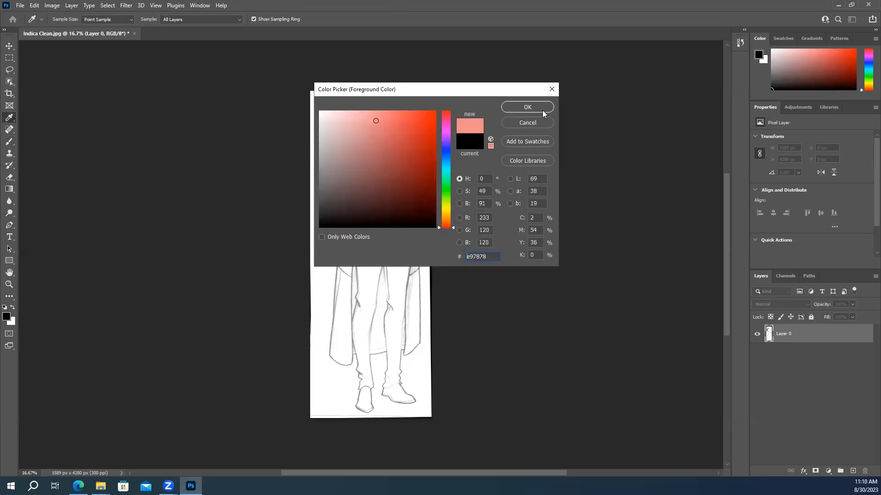
click(525, 108)
Step: Brush a pink zigzag down the figure's chest, and undo both the pink and the black strokes
key(b)
mouse_move(380, 162)
mouse_down()
mouse_move(372, 182)
mouse_move(376, 226)
mouse_up()
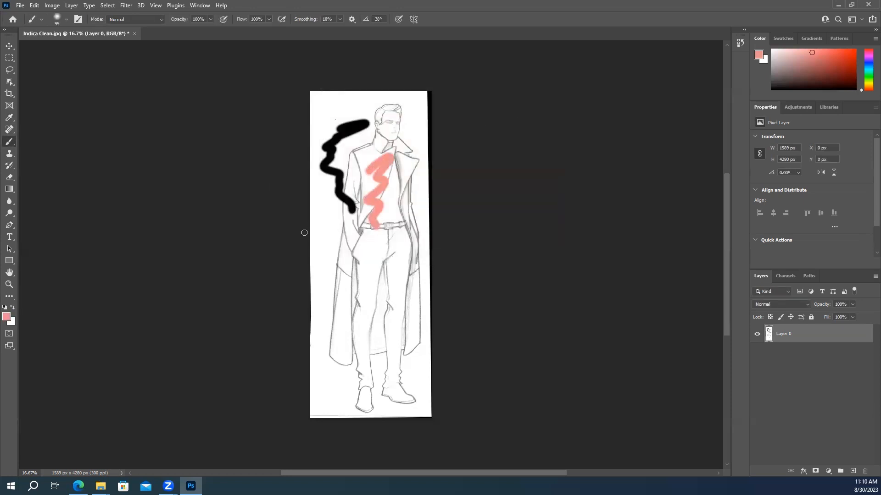
key(ctrl+z)
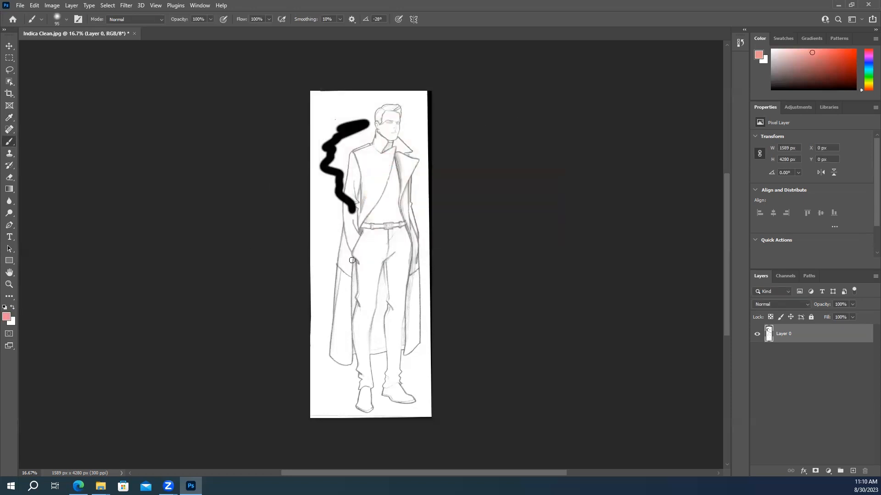
key(ctrl+z)
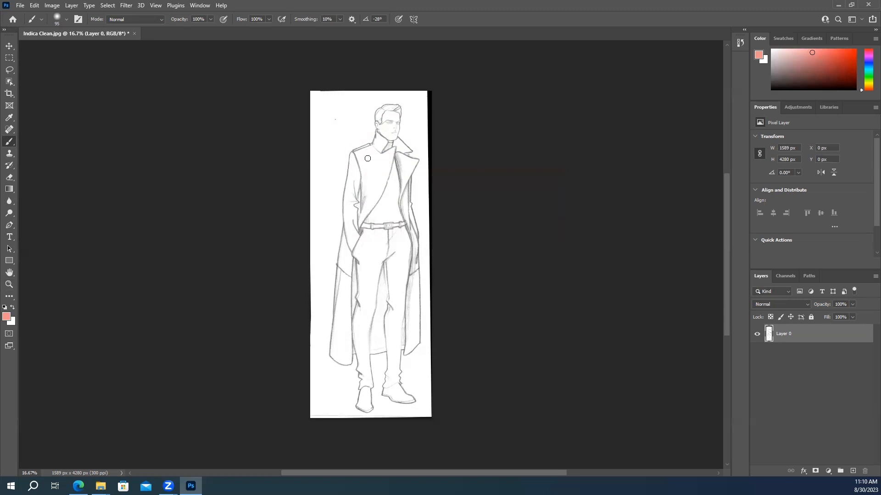
Step: Paint the shirt's left chest panel pink with a 70 px brush, and fill its lower right triangle in a medium green
drag(360, 153, 365, 151)
mouse_move(365, 159)
mouse_down()
mouse_move(397, 160)
mouse_move(371, 176)
mouse_move(363, 197)
mouse_move(378, 179)
mouse_move(370, 204)
mouse_move(366, 176)
mouse_up()
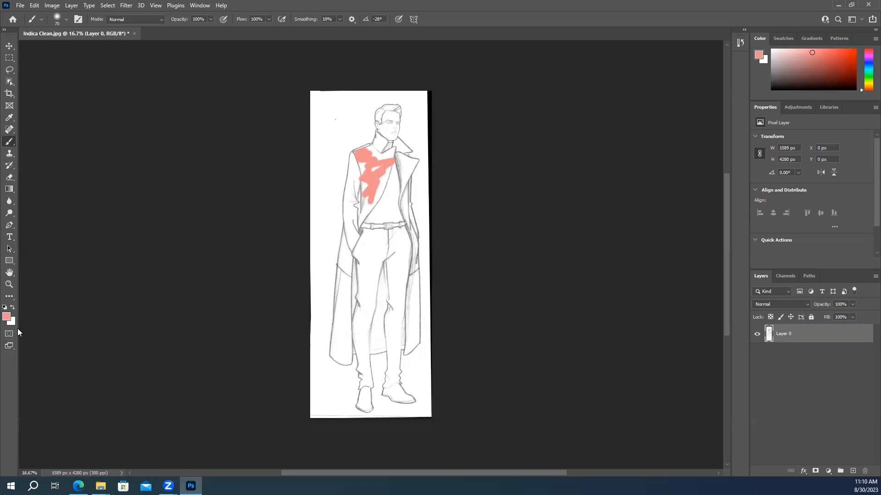
click(7, 317)
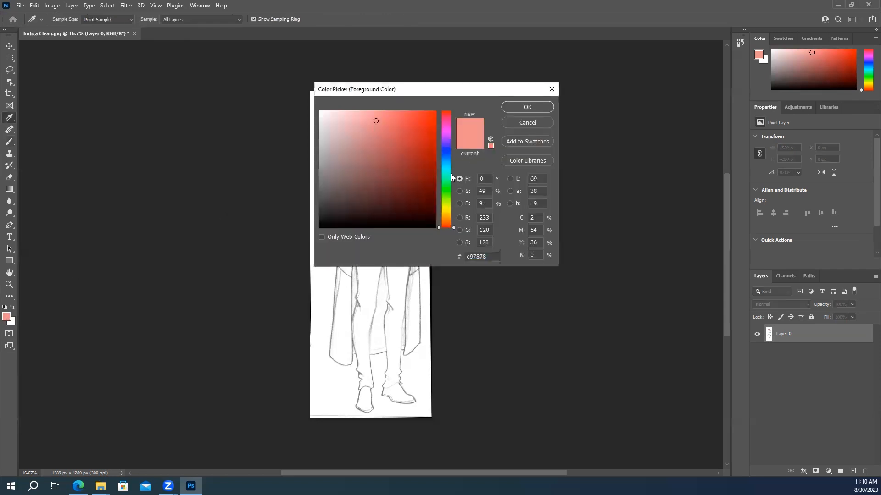
click(446, 184)
click(392, 165)
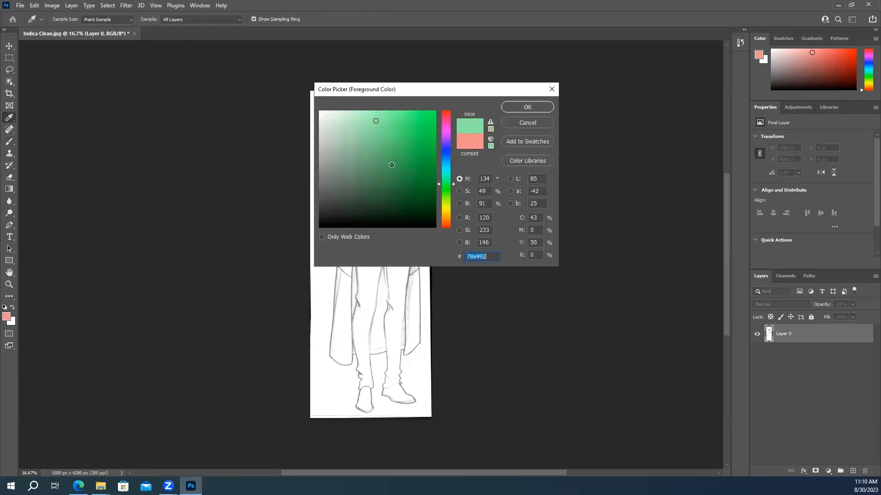
click(505, 108)
mouse_move(383, 210)
mouse_down()
mouse_move(395, 186)
mouse_move(385, 219)
mouse_move(392, 202)
mouse_move(372, 220)
mouse_move(396, 210)
mouse_move(396, 175)
mouse_move(380, 207)
mouse_move(391, 219)
mouse_up()
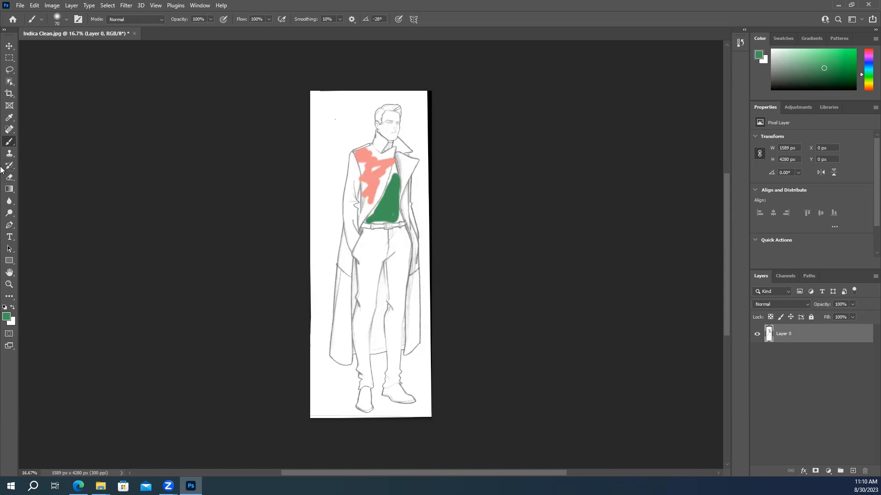
Step: Sample the pink from the chest with the Eyedropper and brush over more of the shirt's left panel
click(8, 119)
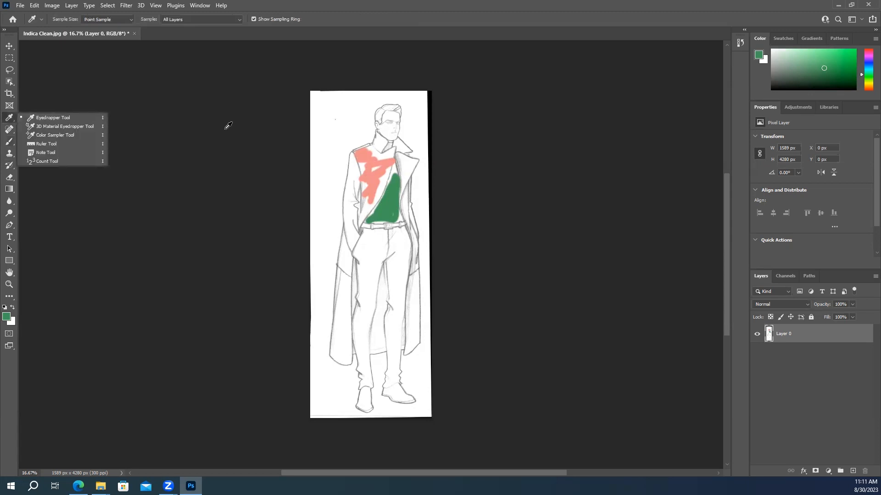
click(373, 159)
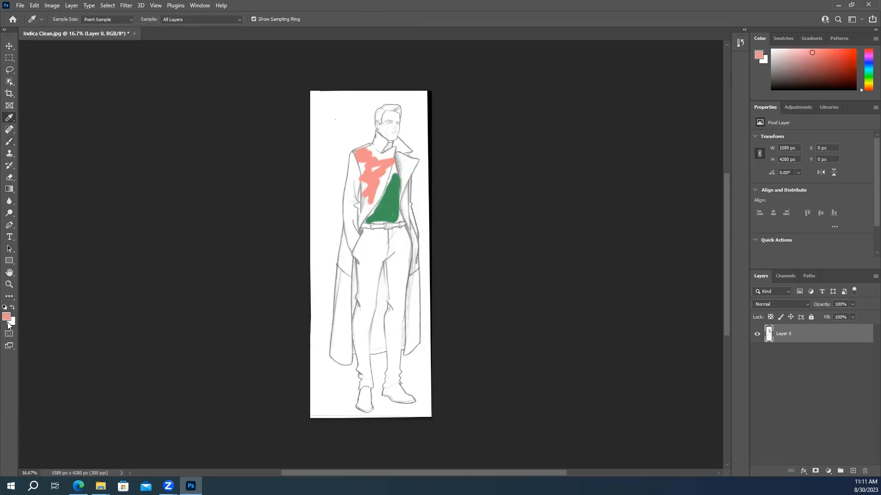
click(10, 142)
mouse_move(378, 192)
mouse_down()
mouse_move(371, 197)
mouse_move(359, 219)
mouse_move(383, 179)
mouse_move(364, 201)
mouse_move(359, 155)
mouse_move(389, 153)
mouse_up()
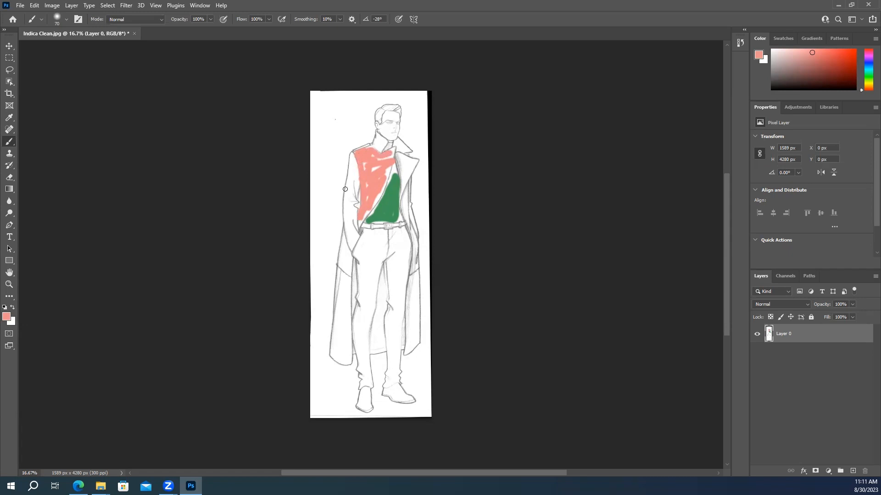
Step: Sample the grey of the pencil line on the left sleeve's outer edge as the foreground colour
click(9, 285)
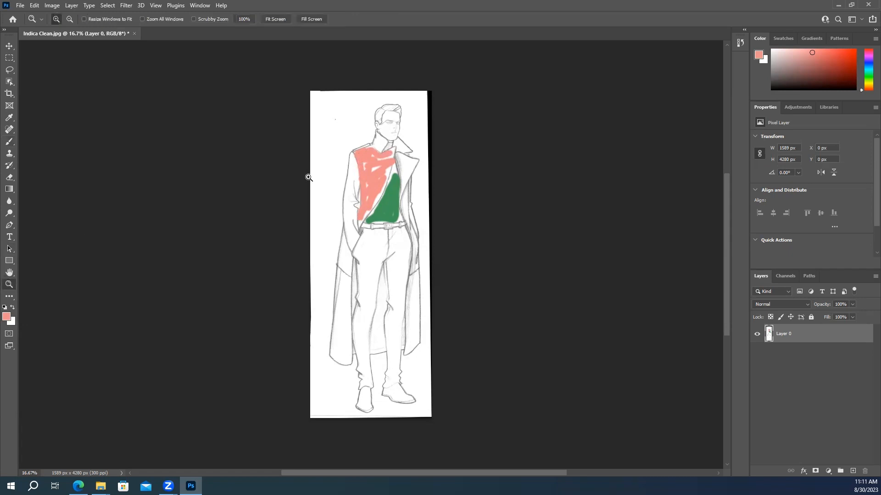
drag(326, 166, 383, 240)
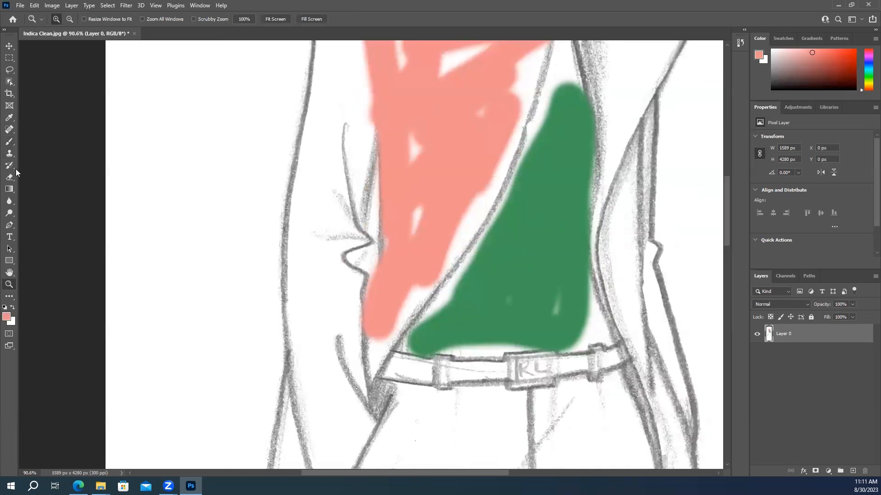
click(9, 119)
click(297, 166)
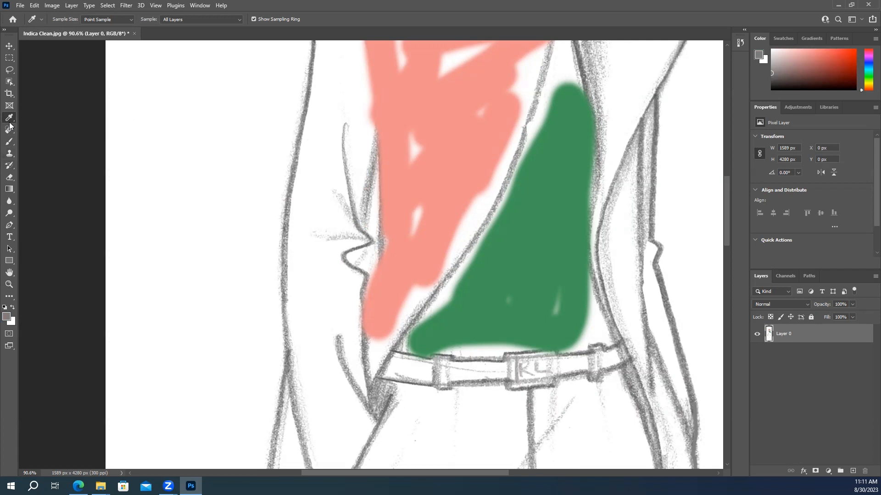
Step: Choose the Soft Round brush, reduce its size to 30 px, and draw a short grey line outside the left sleeve
click(9, 143)
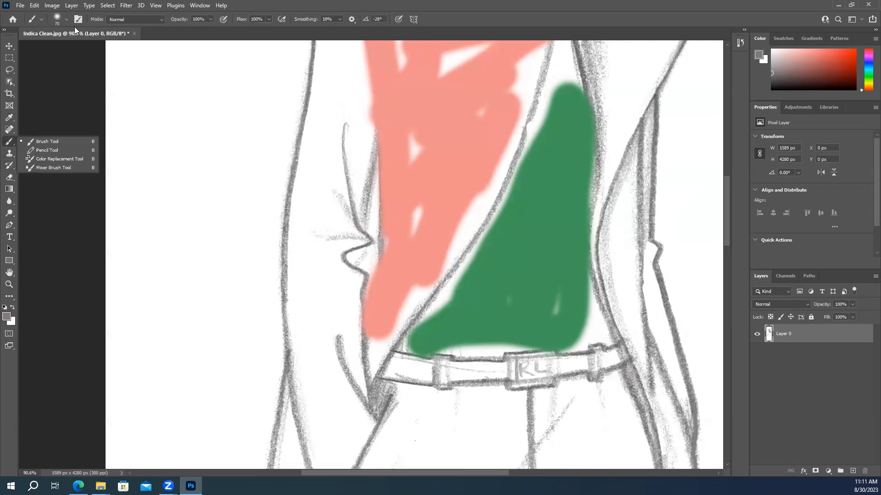
click(66, 19)
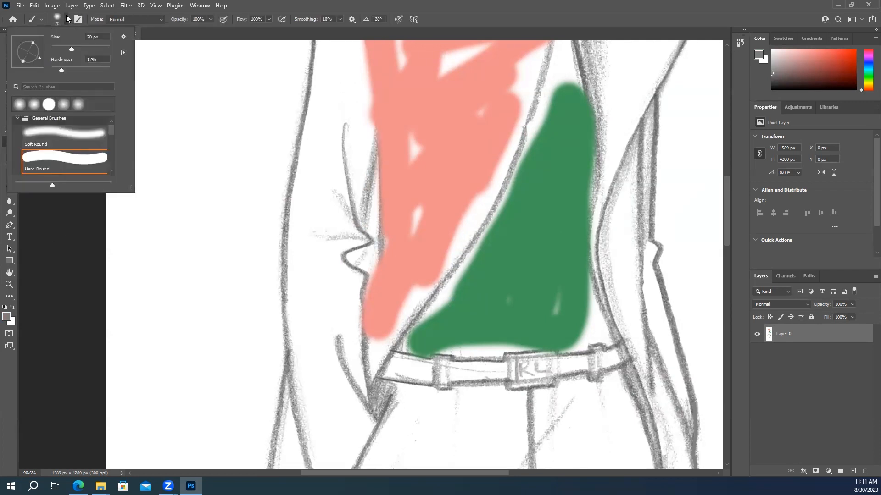
click(59, 137)
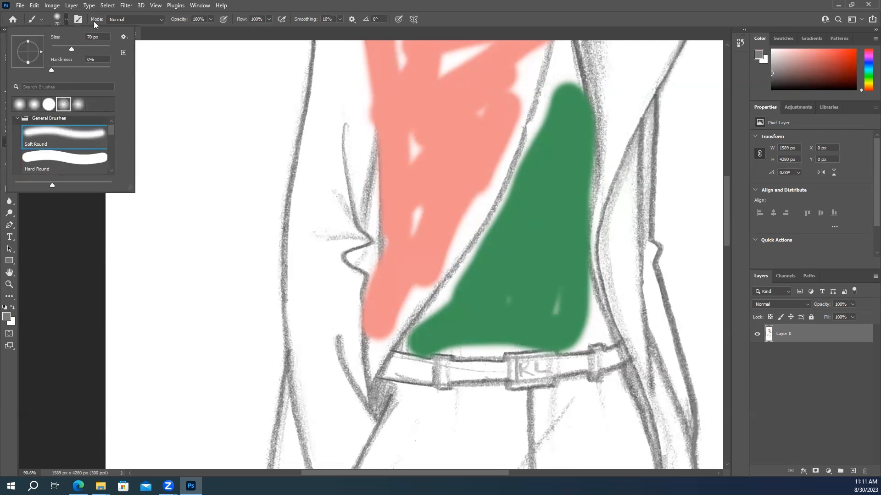
click(67, 21)
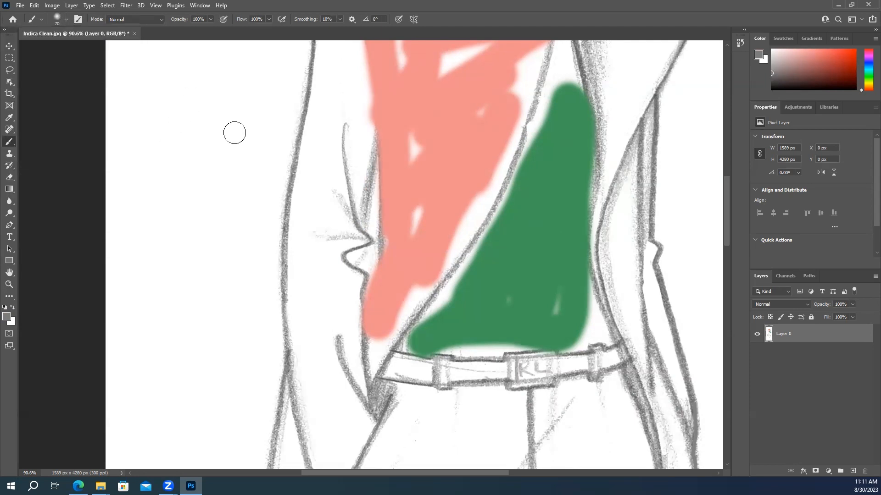
key(bracketleft)
key(bracketleft)
key(bracketleft)
key(bracketleft)
drag(271, 133, 263, 216)
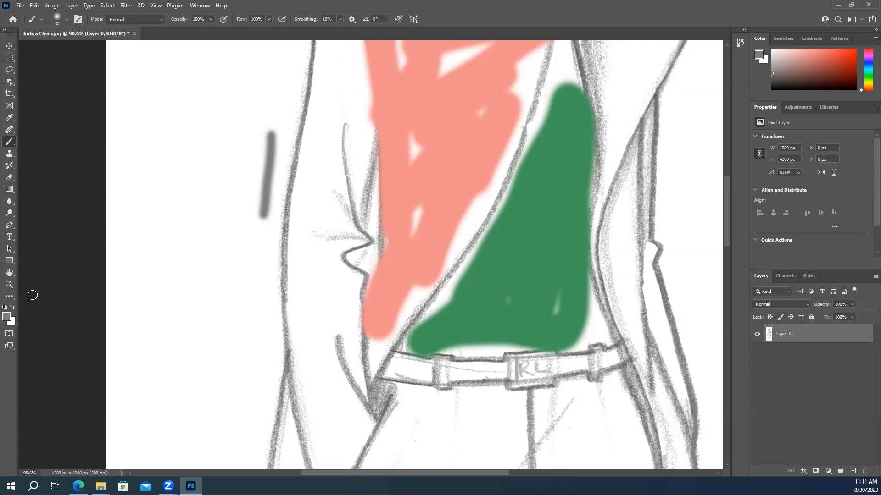
Step: Fit the whole sketch on screen and undo all the pink, green and grey brush strokes
click(9, 285)
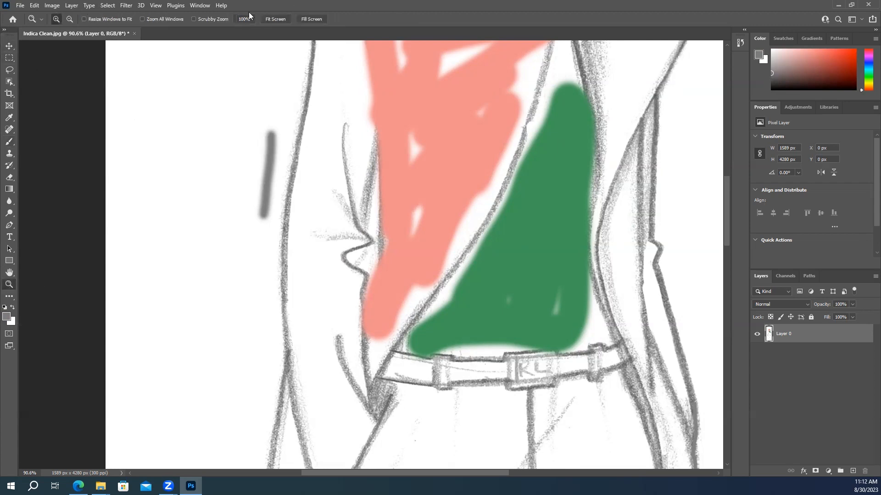
click(274, 18)
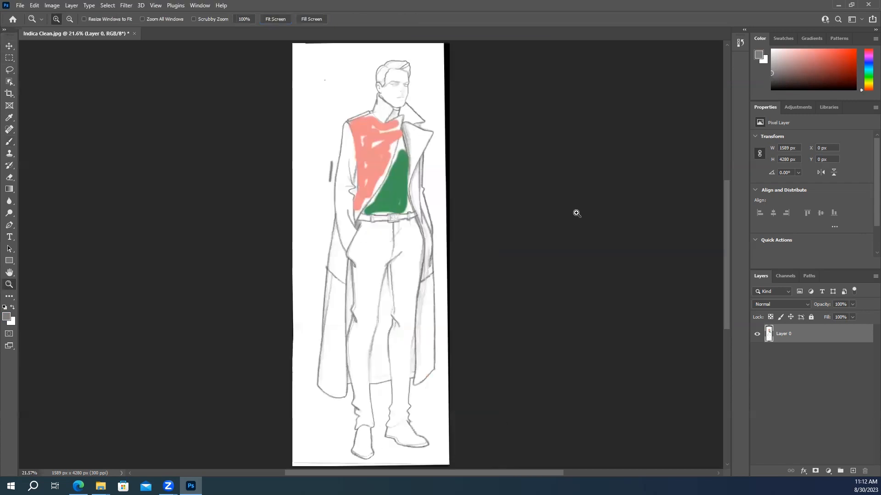
key(ctrl+z)
key(ctrl+z)
key(ctrl+z)
key(ctrl+z)
key(ctrl+z)
key(ctrl+z)
key(ctrl+z)
key(ctrl+z)
key(ctrl+z)
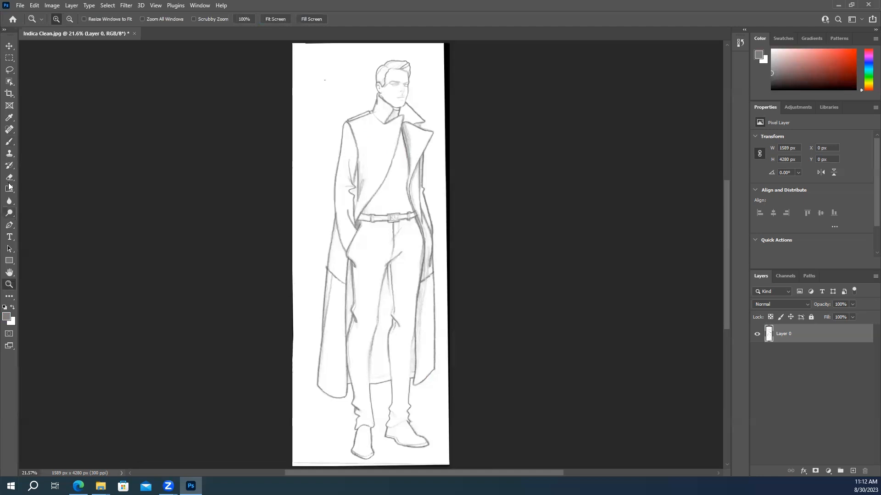
Step: Try the Eraser at 100 px on a grey brush scribble across the chest, and undo both the scribble and the erasing
click(8, 142)
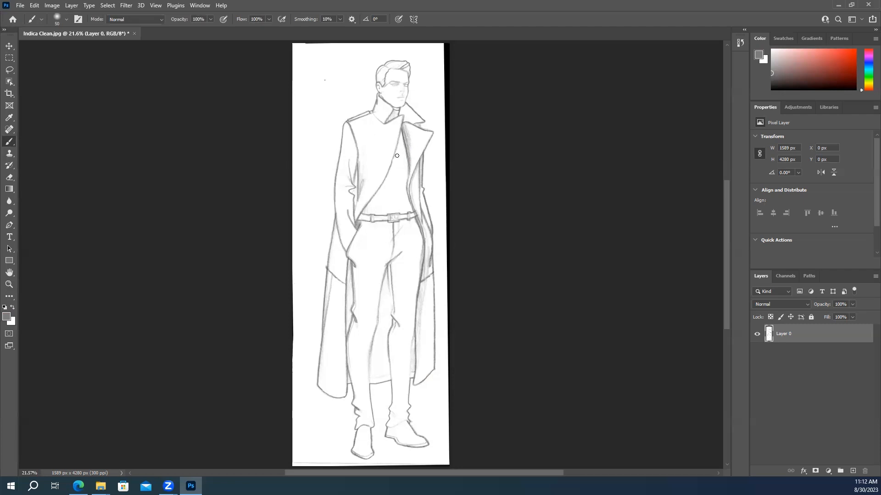
mouse_move(372, 149)
mouse_down()
mouse_move(401, 128)
mouse_move(384, 138)
mouse_move(389, 146)
mouse_move(380, 156)
mouse_move(391, 151)
mouse_move(364, 158)
mouse_up()
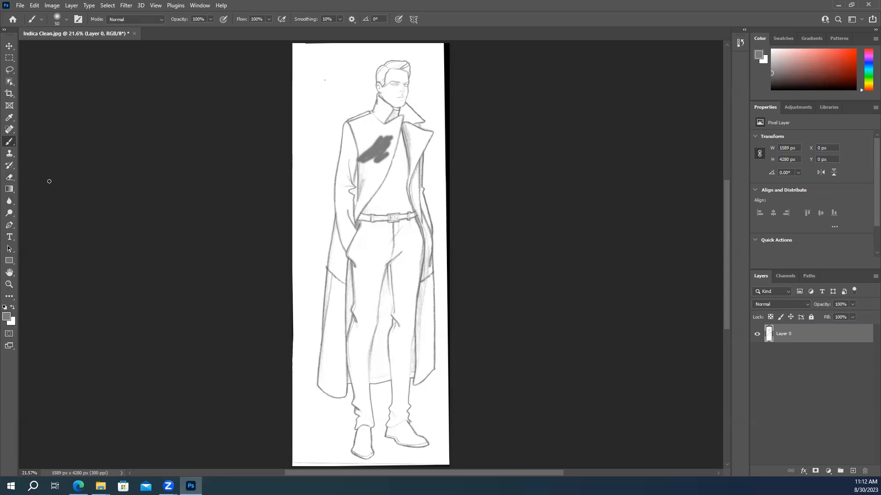
key(e)
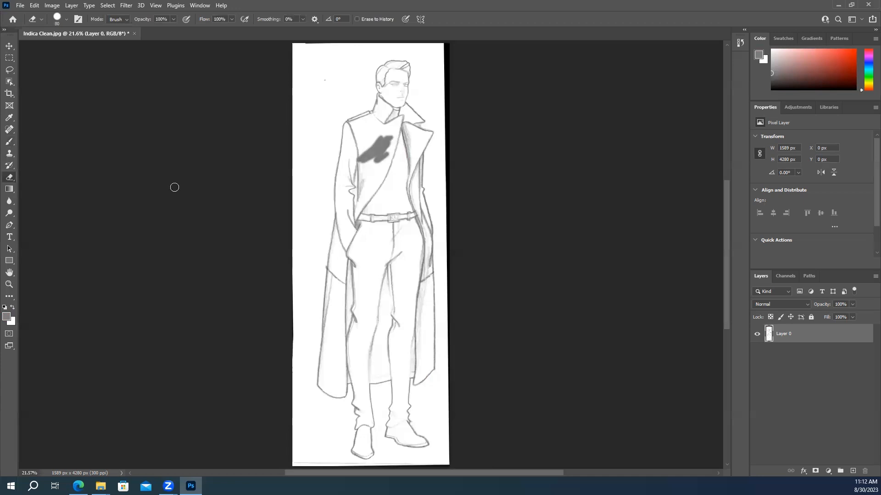
key(bracketright)
key(bracketright)
mouse_move(367, 131)
mouse_down()
mouse_move(387, 133)
mouse_move(362, 142)
mouse_move(388, 146)
mouse_move(350, 161)
mouse_move(381, 155)
mouse_move(352, 170)
mouse_move(382, 163)
mouse_move(377, 172)
mouse_move(389, 173)
mouse_move(388, 198)
mouse_up()
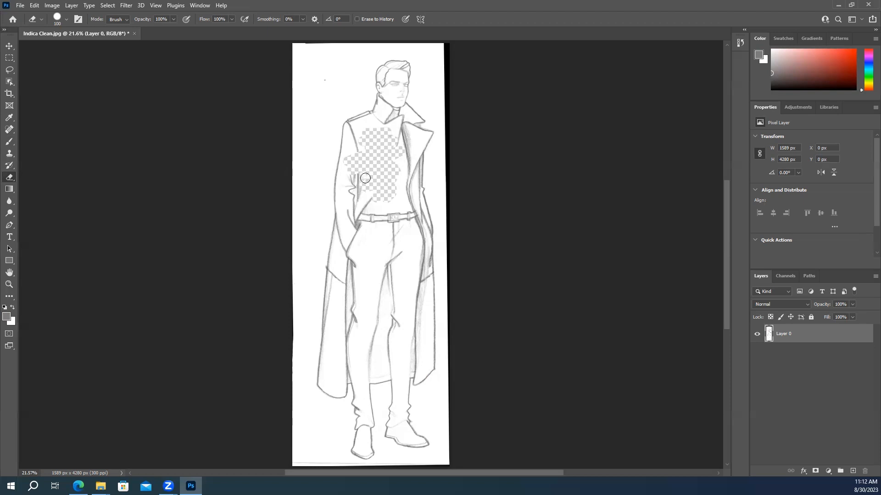
mouse_move(381, 134)
mouse_down()
mouse_move(362, 124)
mouse_move(353, 156)
mouse_move(363, 126)
mouse_move(395, 131)
mouse_move(396, 194)
mouse_move(386, 201)
mouse_move(368, 189)
mouse_up()
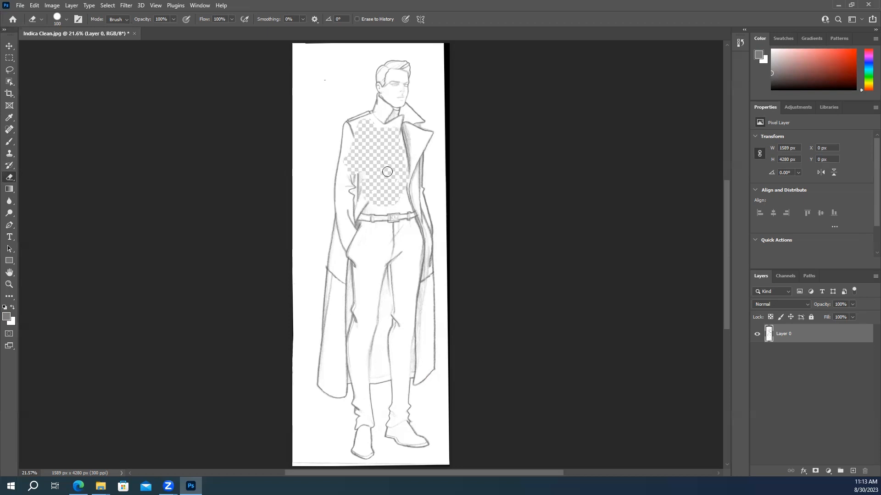
key(ctrl+z)
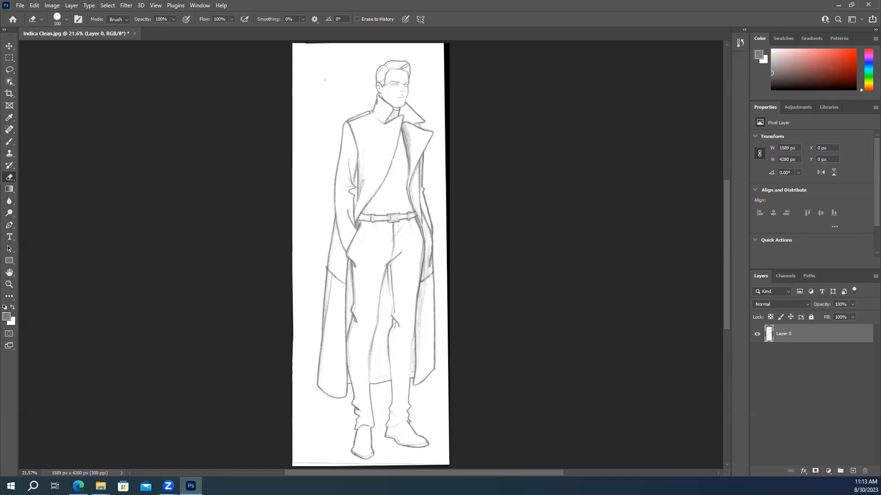
Step: Add a layer mask to Layer 0 and hide part of the torso and hips by erasing on the mask
click(12, 50)
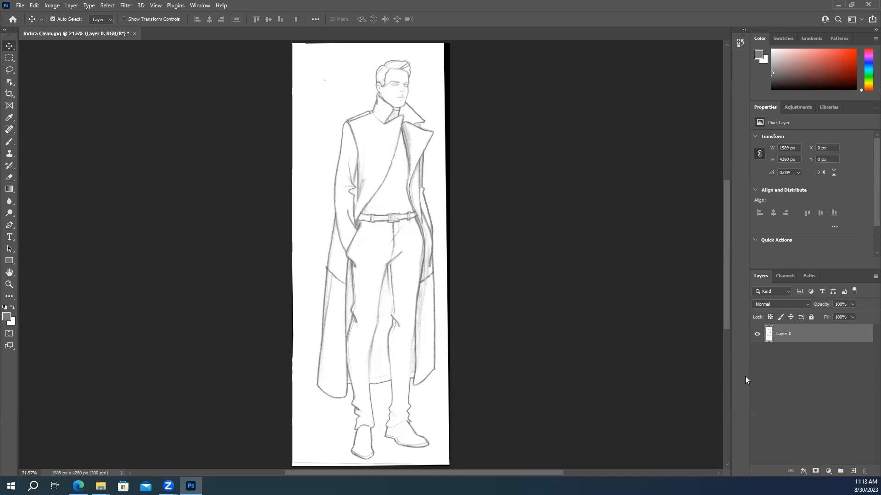
click(815, 472)
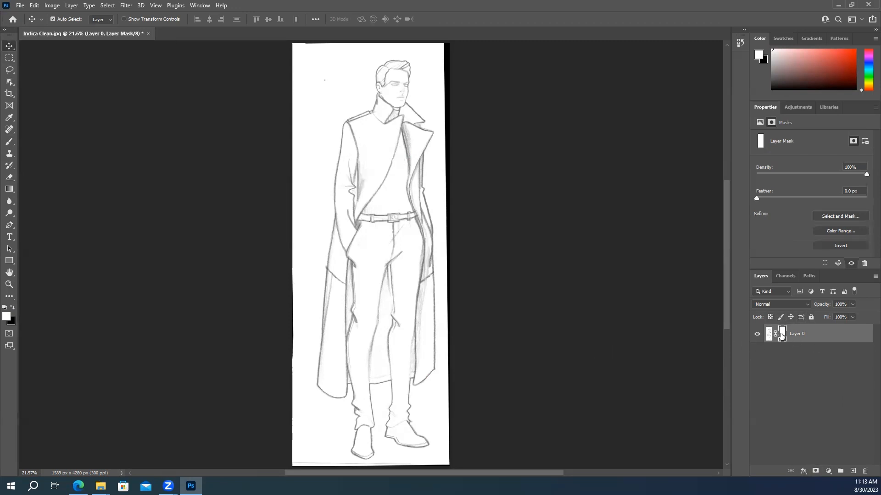
click(10, 179)
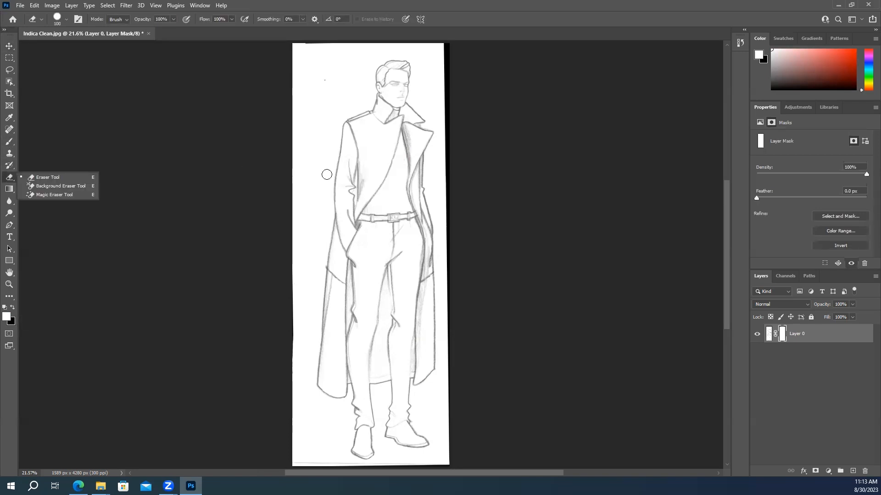
mouse_move(372, 146)
mouse_down()
mouse_move(364, 185)
mouse_move(374, 189)
mouse_move(365, 209)
mouse_move(381, 208)
mouse_move(364, 231)
mouse_move(373, 238)
mouse_move(365, 275)
mouse_up()
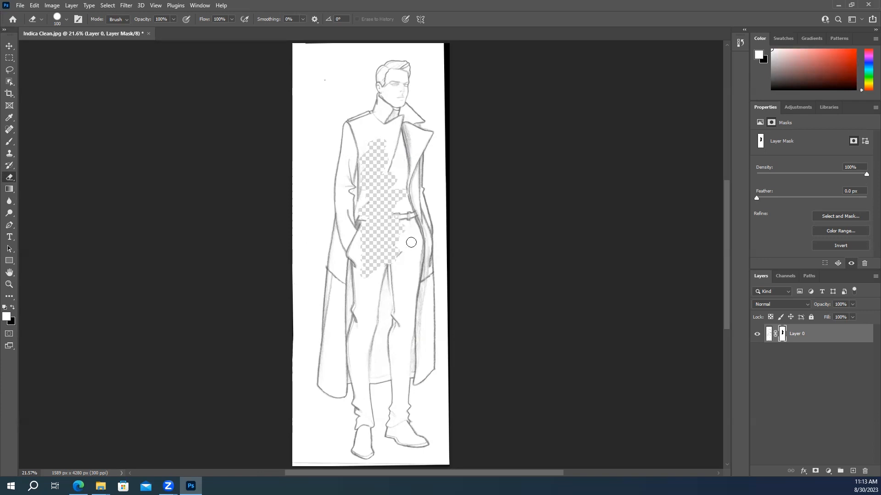
Step: Swap the foreground and background colours, restore the hidden torso and hips by erasing on the mask, and switch to the Move tool
click(12, 308)
mouse_move(358, 279)
mouse_down()
mouse_move(391, 257)
mouse_move(397, 227)
mouse_move(382, 231)
mouse_move(403, 200)
mouse_move(367, 231)
mouse_move(398, 184)
mouse_move(360, 246)
mouse_move(400, 183)
mouse_move(397, 200)
mouse_move(386, 187)
mouse_move(368, 202)
mouse_move(376, 177)
mouse_move(362, 200)
mouse_move(382, 140)
mouse_move(368, 164)
mouse_move(373, 142)
mouse_move(359, 149)
mouse_move(359, 192)
mouse_move(397, 159)
mouse_move(400, 214)
mouse_up()
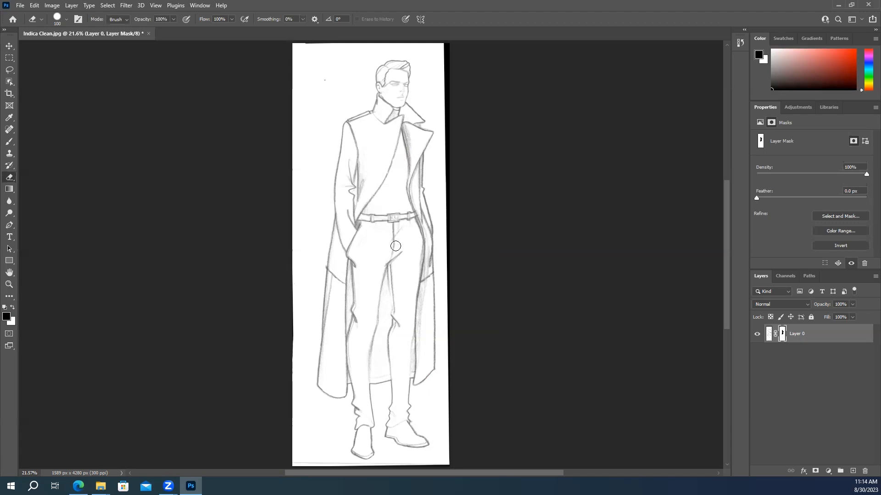
mouse_move(370, 168)
mouse_down()
mouse_move(361, 194)
mouse_move(407, 194)
mouse_move(398, 205)
mouse_move(414, 200)
mouse_up()
click(9, 46)
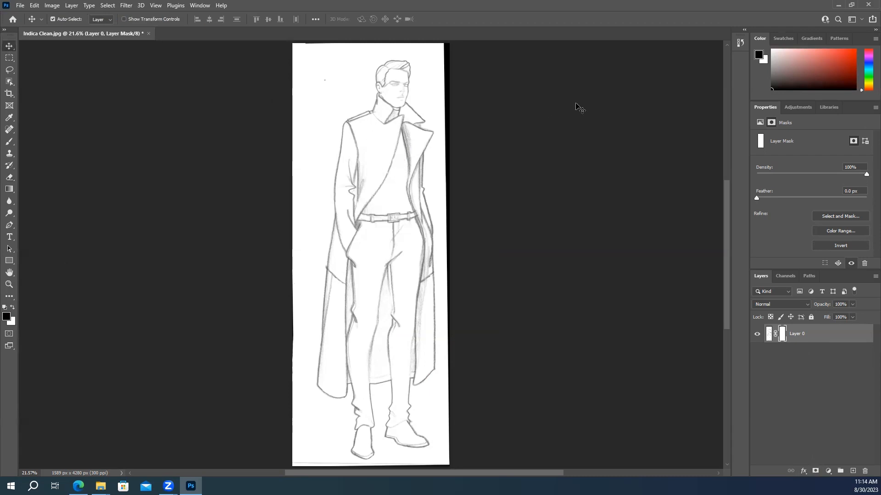